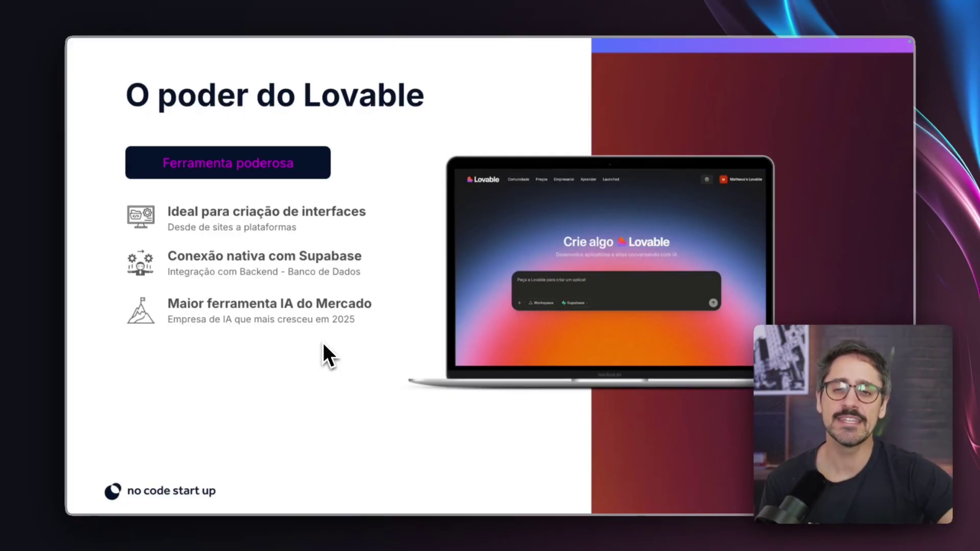
key("Right")
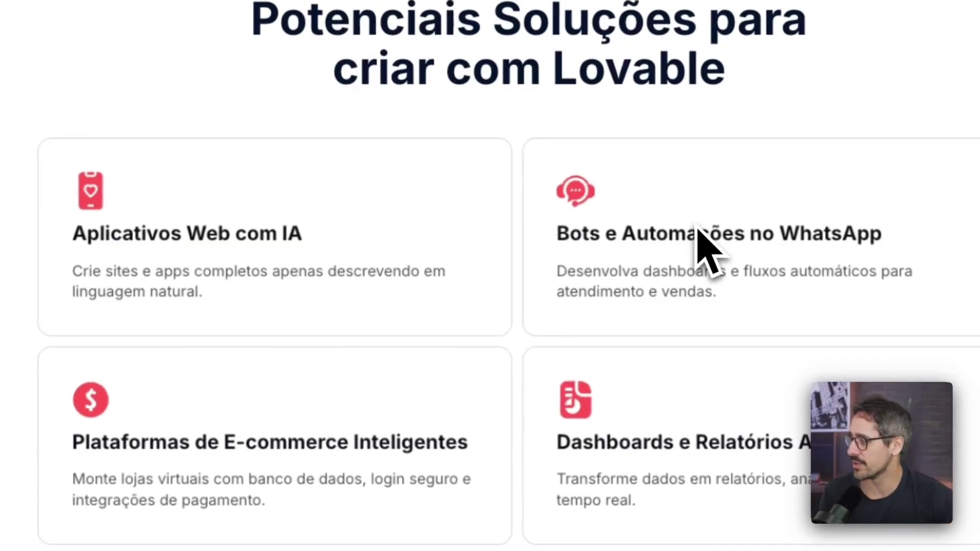
scroll(313, 339, "down", 5)
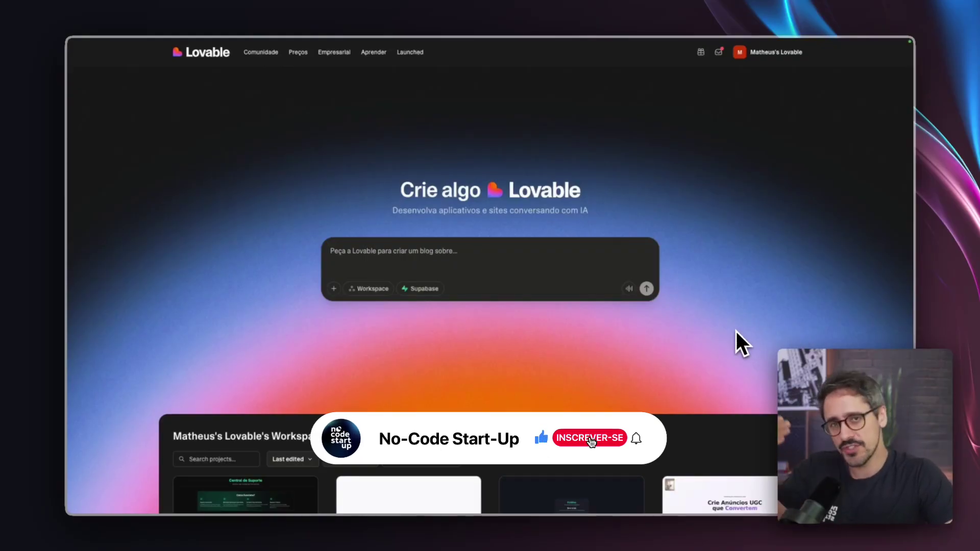
Look through the workspace projects and the community project gallery on the Lovable home page.
scroll(735, 331, "down", 1)
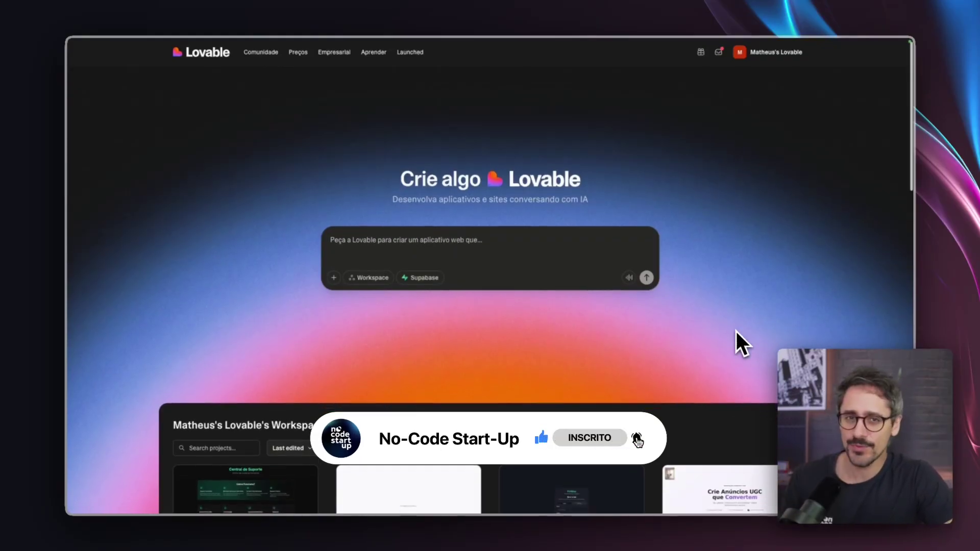
scroll(736, 332, "down", 3)
scroll(736, 332, "down", 4)
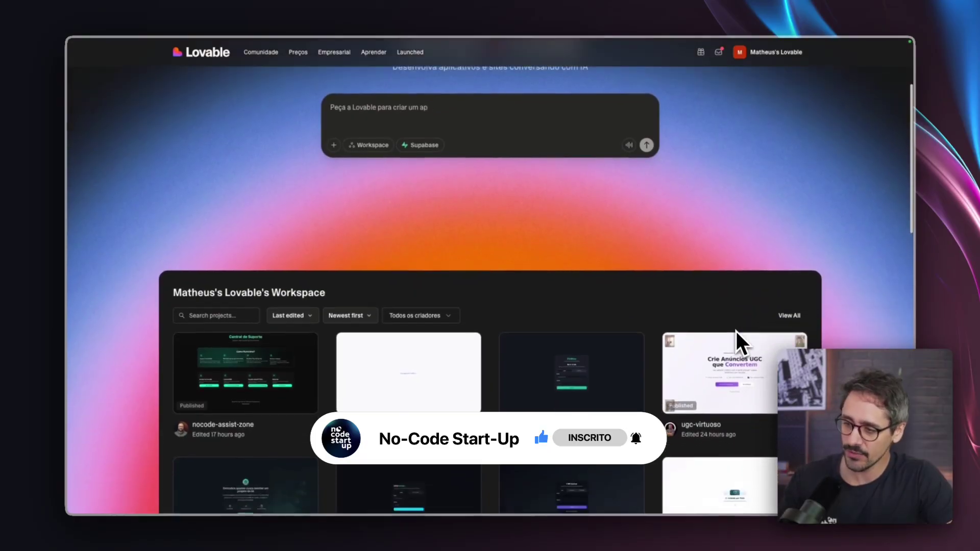
scroll(735, 331, "down", 9)
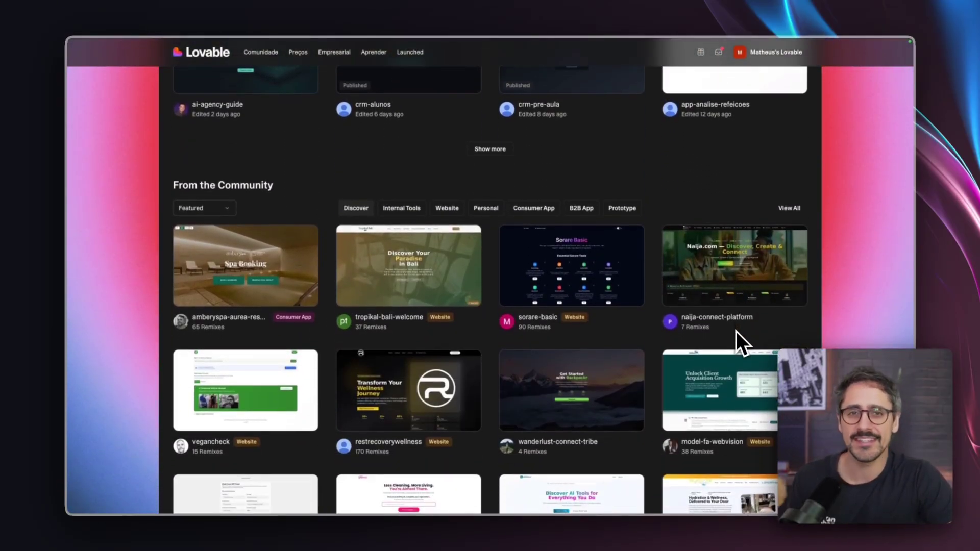
scroll(736, 331, "down", 1)
scroll(736, 331, "down", 4)
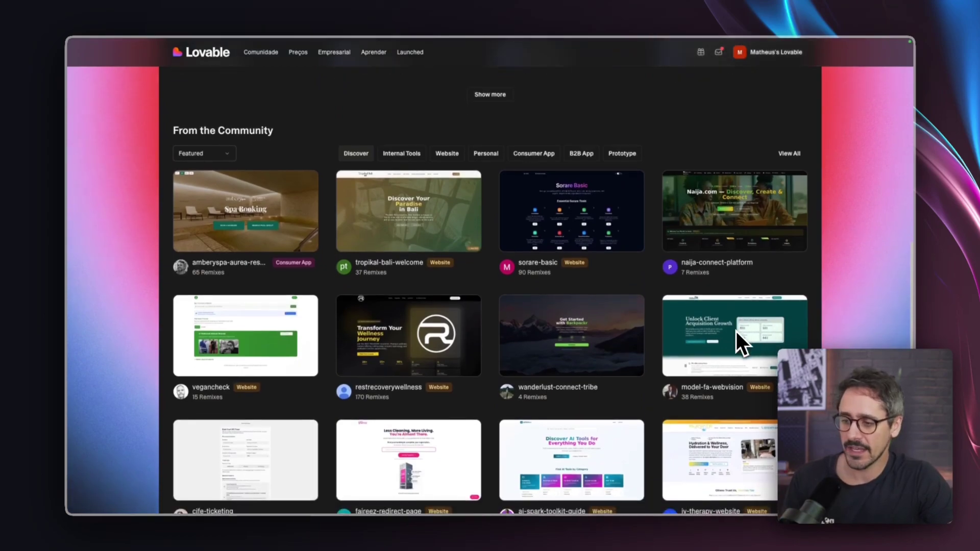
scroll(736, 331, "down", 3)
scroll(735, 331, "down", 1)
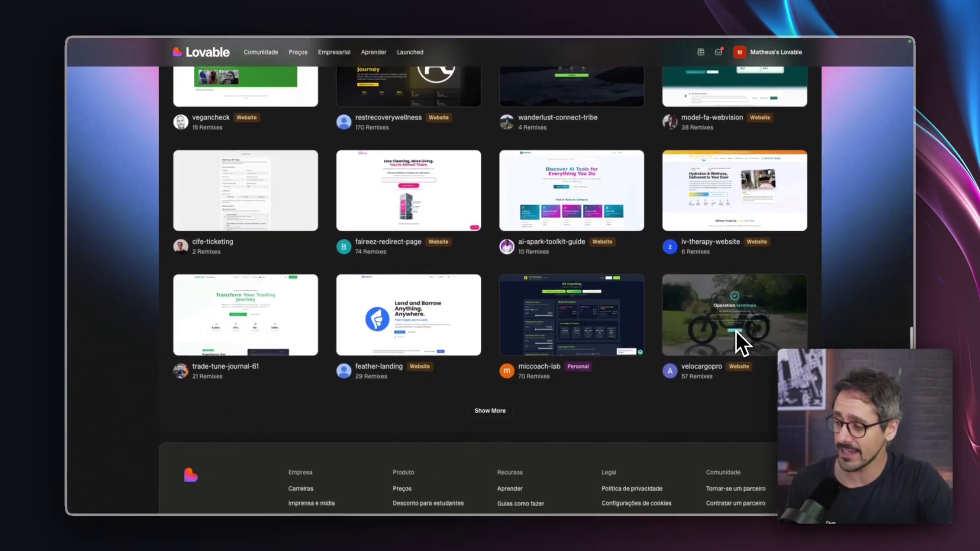
scroll(735, 332, "up", 20)
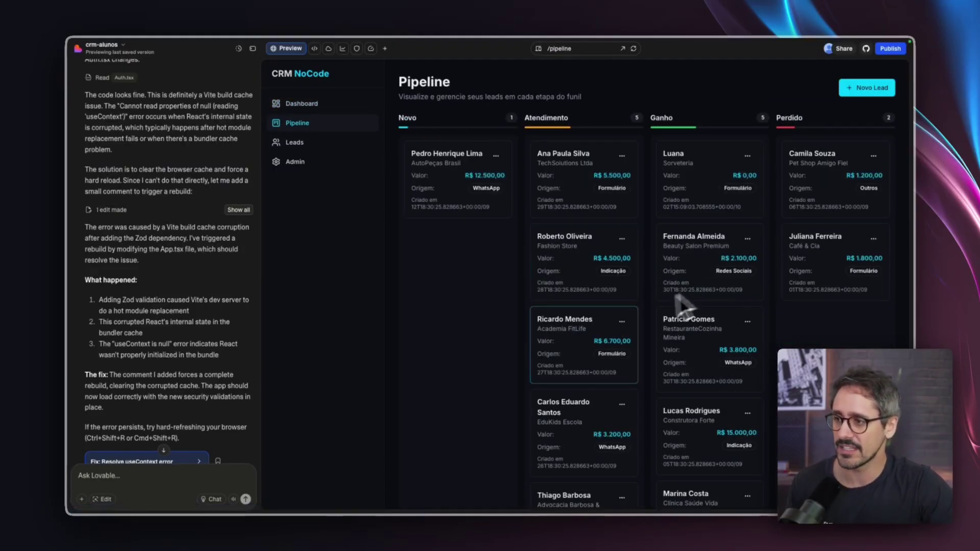
View the details of the Fashion Store lead in the Atendimento stage of the pipeline and close them.
left_click(622, 240)
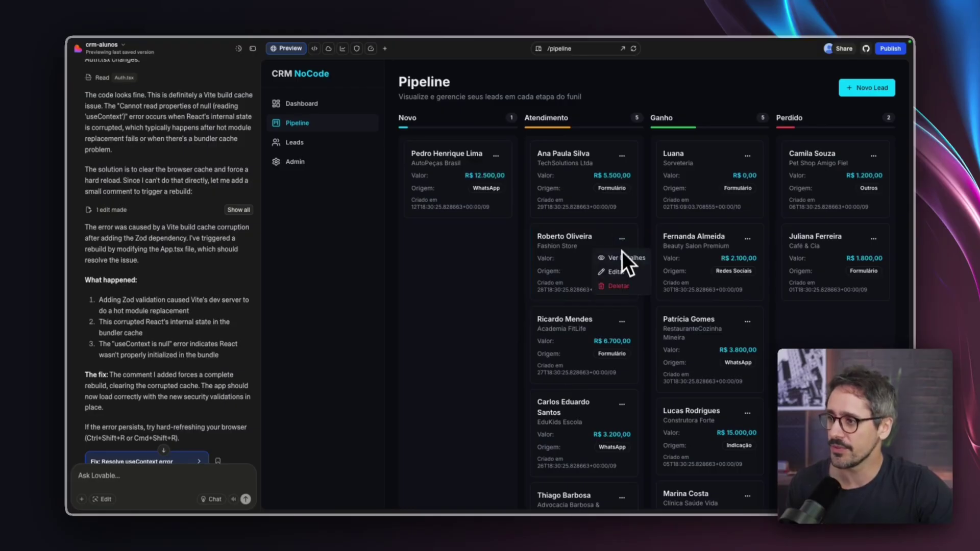
left_click(621, 262)
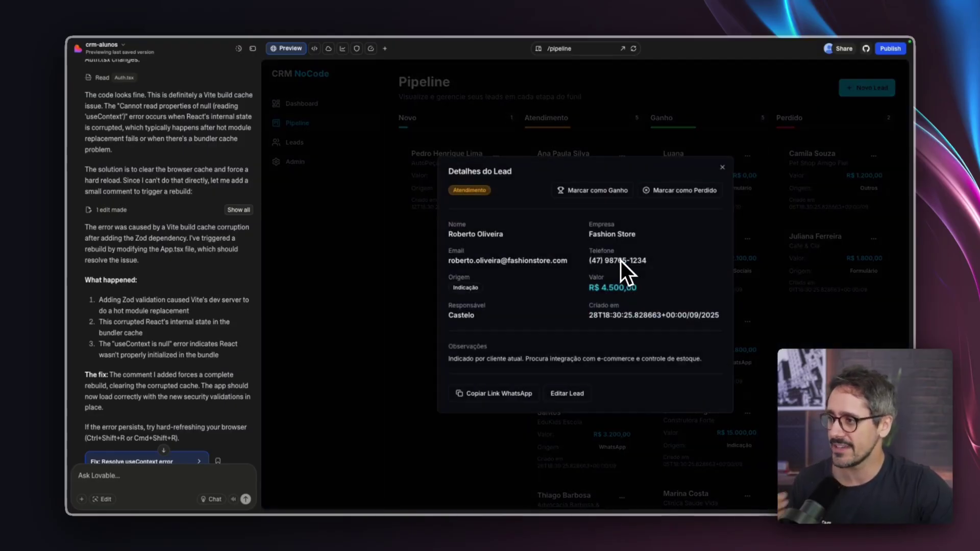
left_click(722, 168)
Go to the CRM's Leads page, try searching the leads by contact name, and clear the search.
left_click(334, 142)
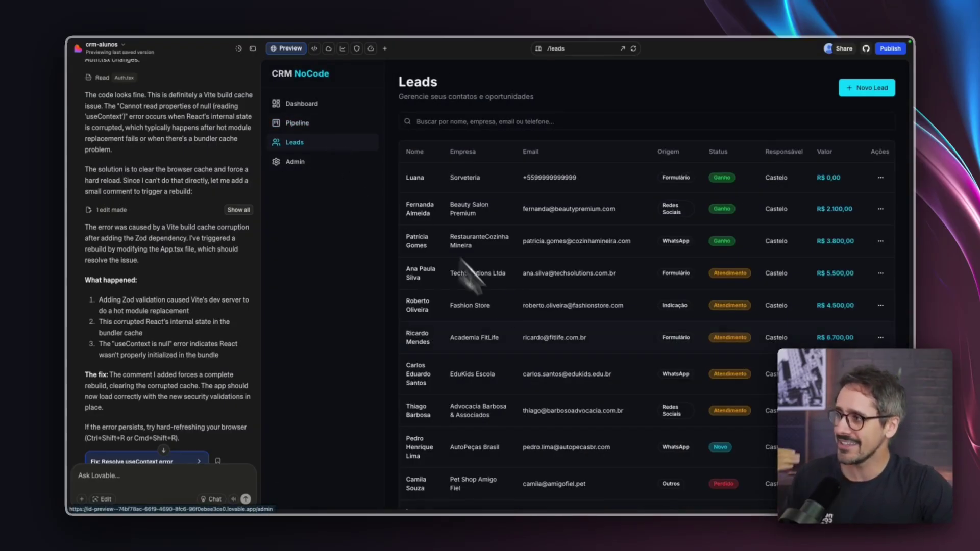
left_click(508, 120)
type("carlos")
key("ctrl+a")
key("BackSpace")
type("9")
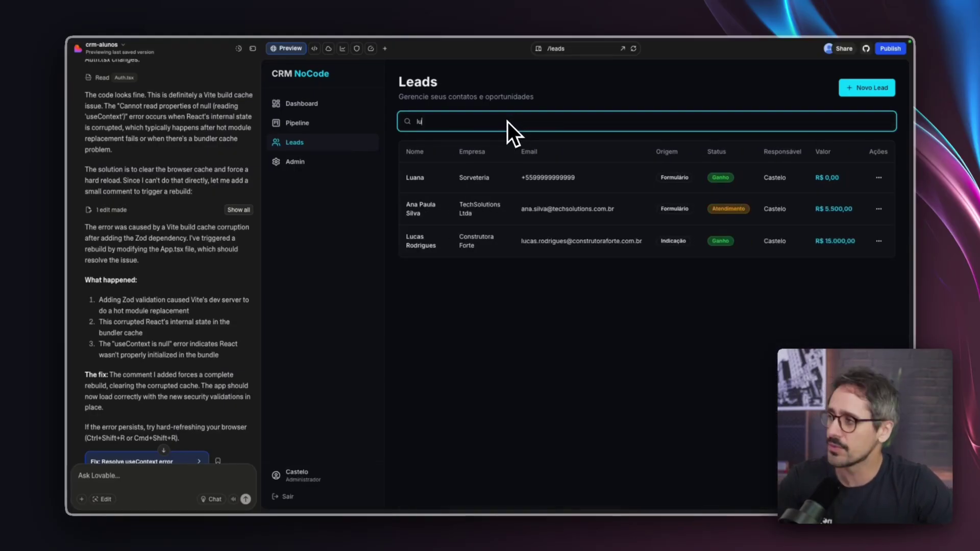
key("BackSpace")
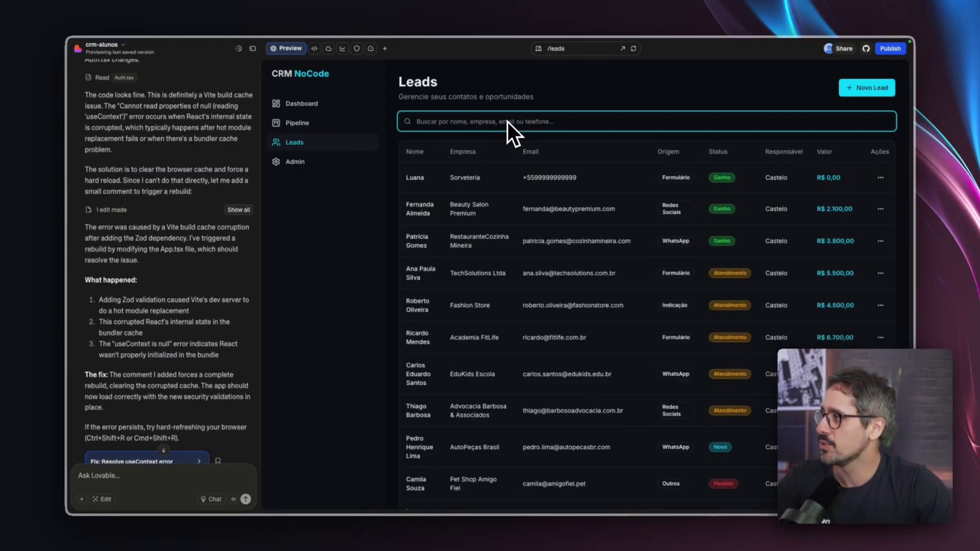
View the CRM's Admin page for user management and return to its Dashboard.
left_click(337, 158)
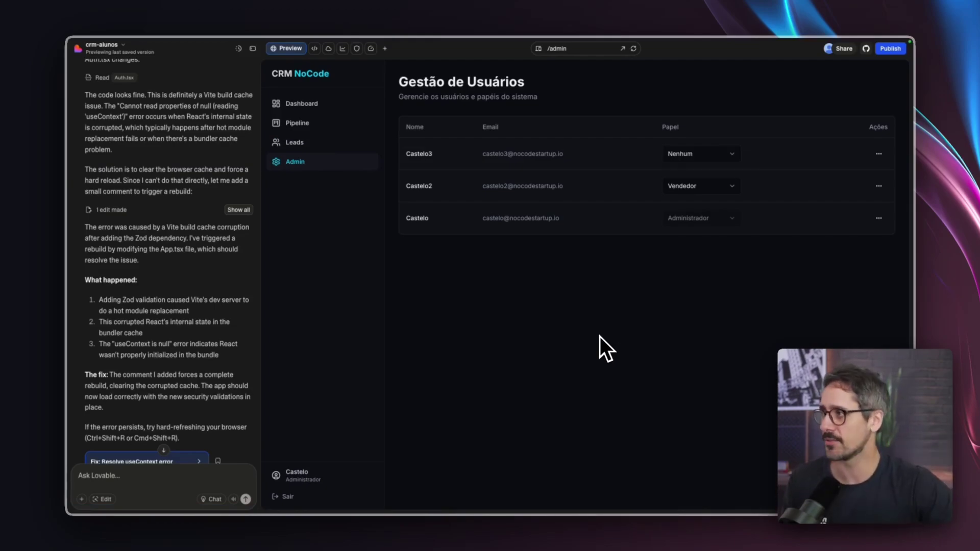
left_click(315, 104)
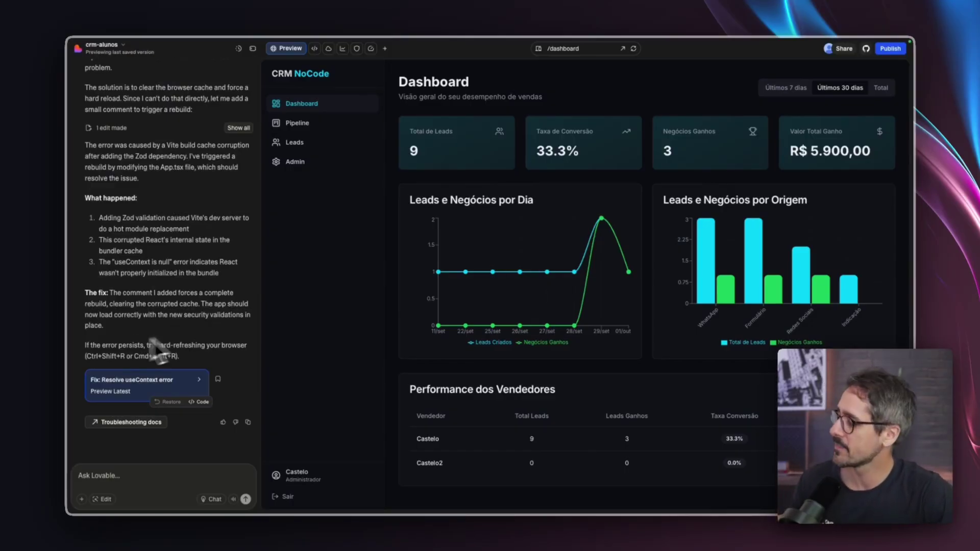
Review the project's chat history back to the early prompt describing access rules, routes and actions.
scroll(204, 276, "up", 2)
scroll(198, 278, "up", 20)
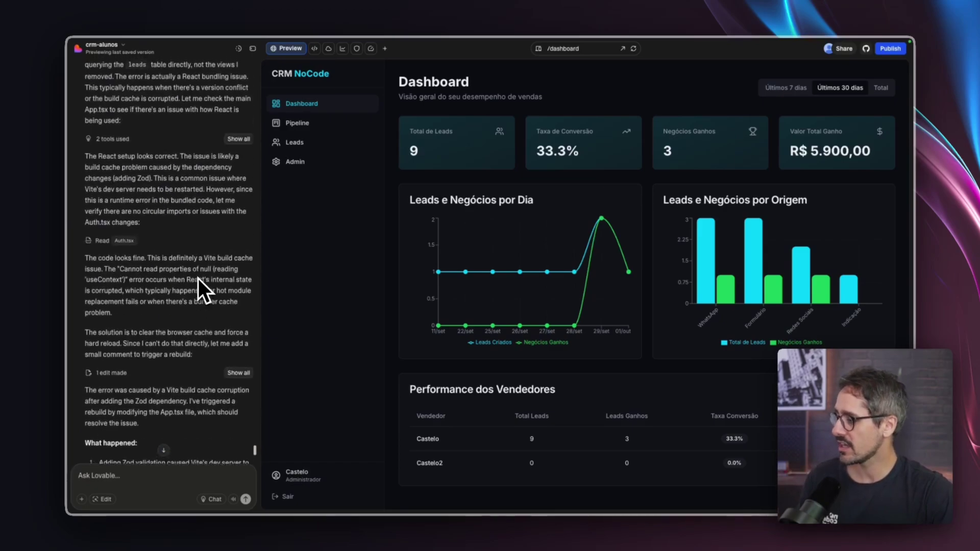
scroll(198, 279, "up", 20)
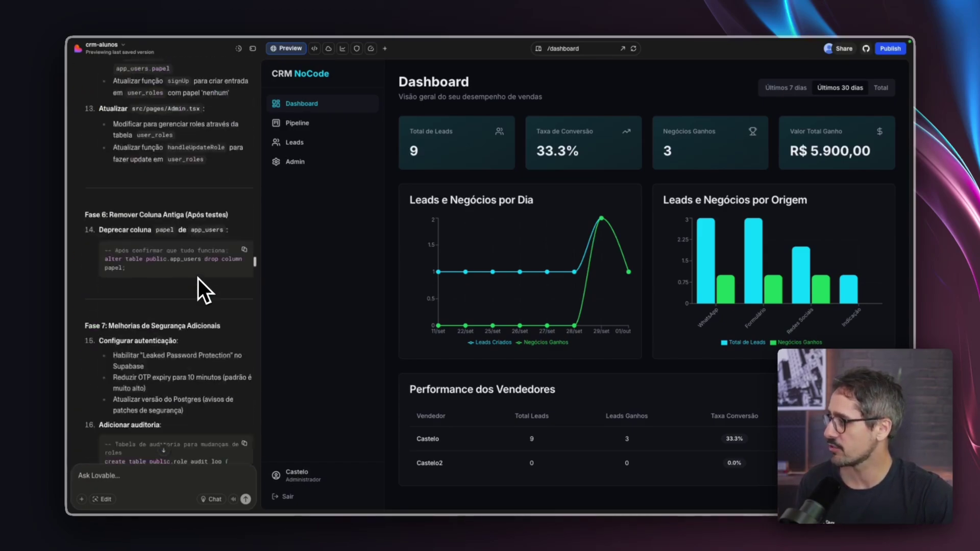
scroll(198, 279, "up", 15)
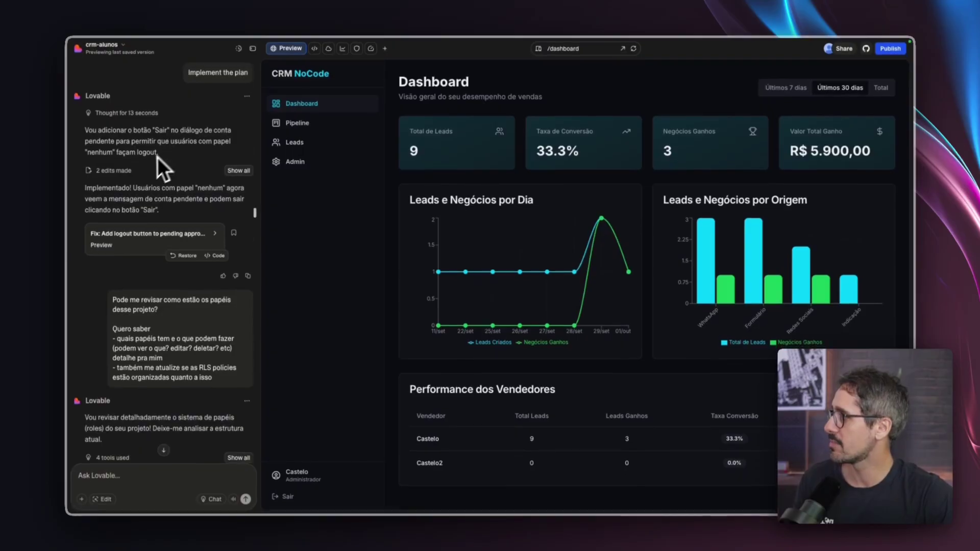
scroll(169, 166, "up", 15)
scroll(168, 166, "down", 15)
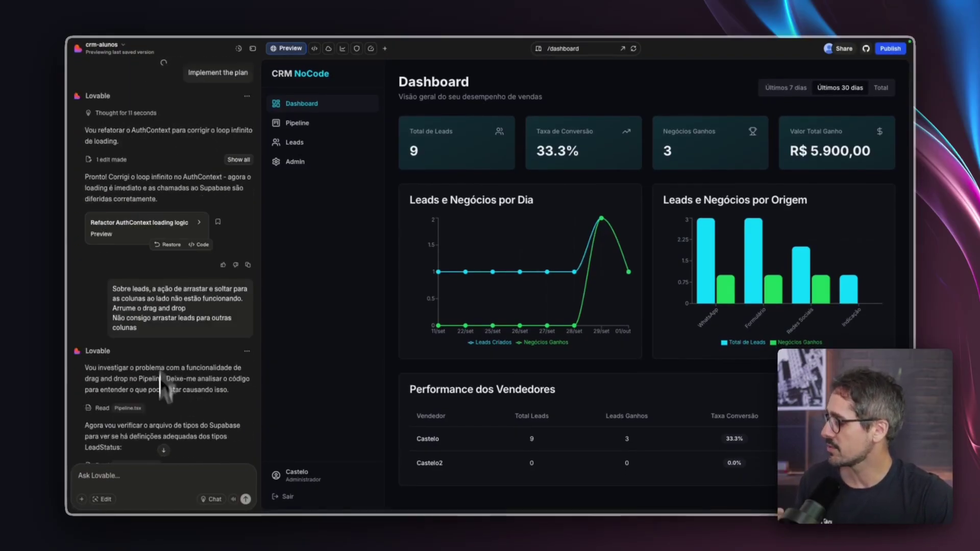
scroll(128, 249, "up", 10)
scroll(126, 226, "up", 15)
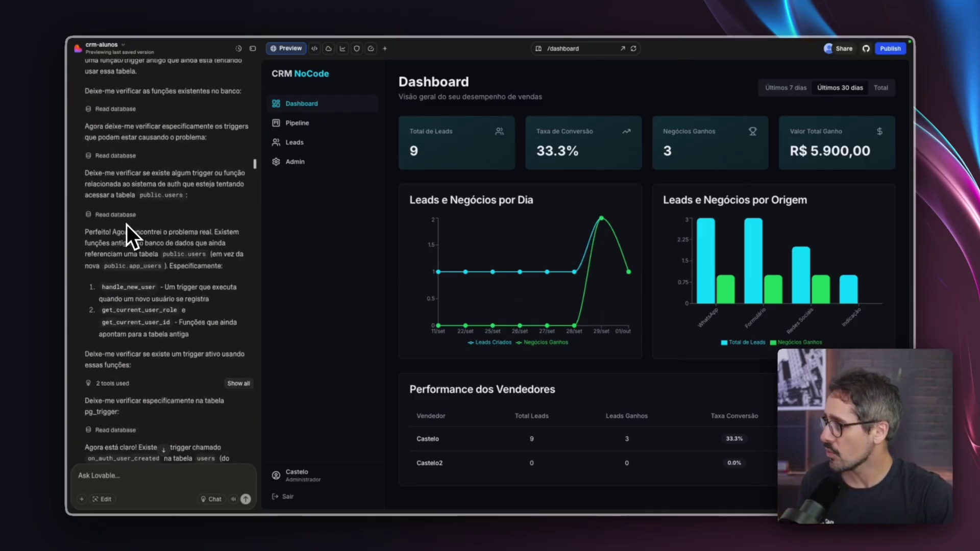
scroll(127, 225, "up", 15)
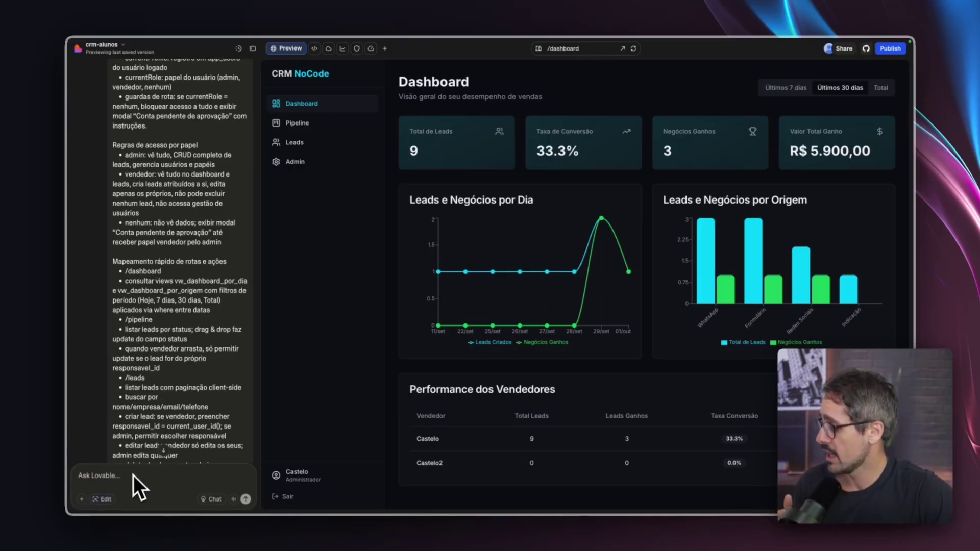
Try the visual Edit mode and check the additional options of the prompt box, such as attaching files.
left_click(102, 499)
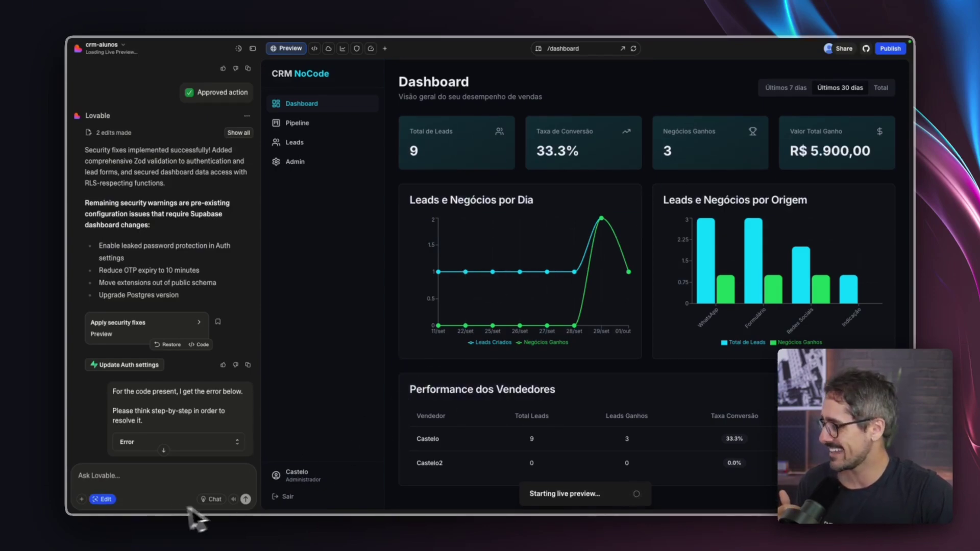
left_click(83, 500)
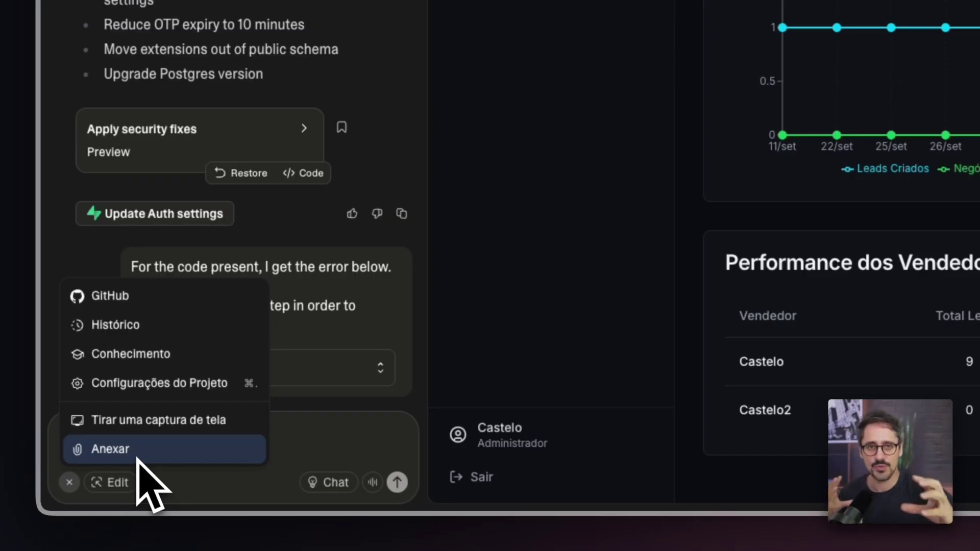
left_click(305, 448)
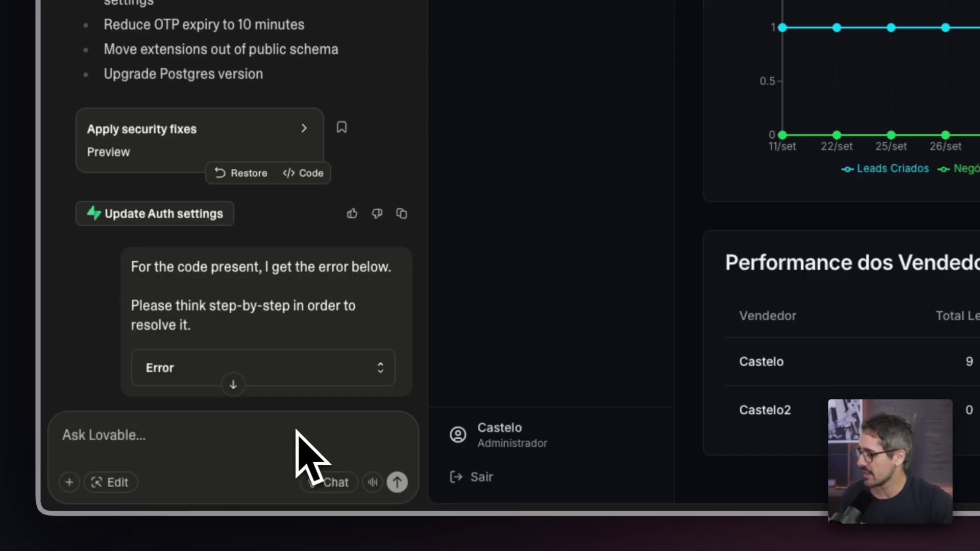
Try Chat mode for the prompt box and check the options of the security fixes reply.
left_click(324, 482)
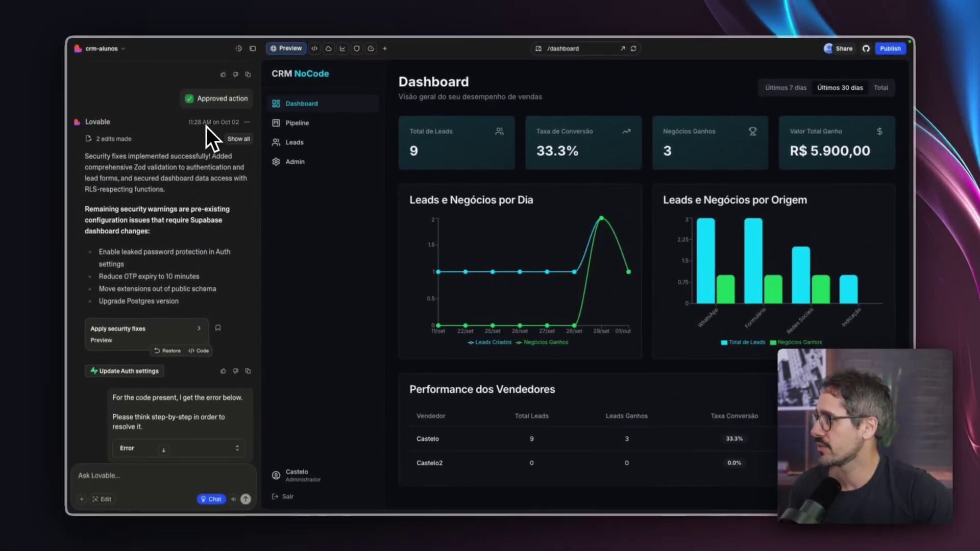
left_click(248, 122)
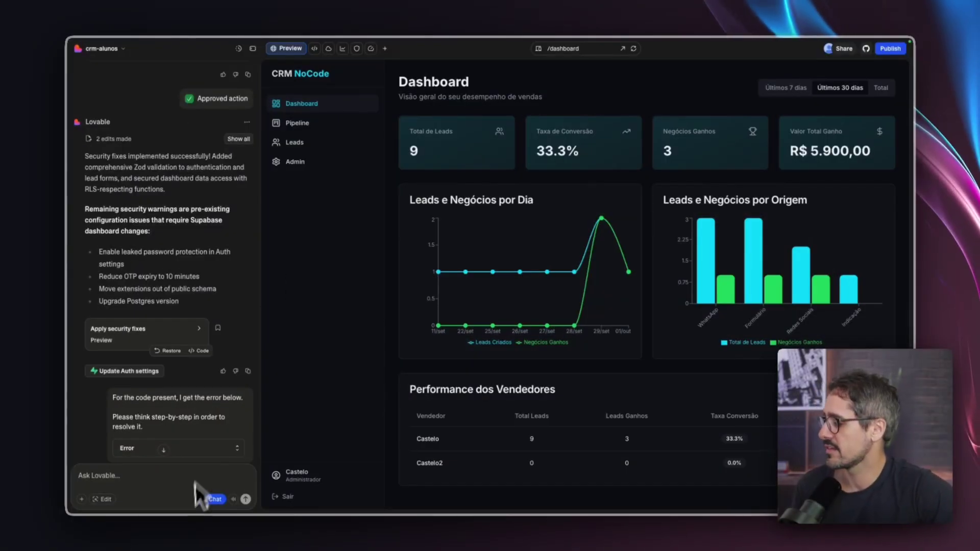
left_click(216, 500)
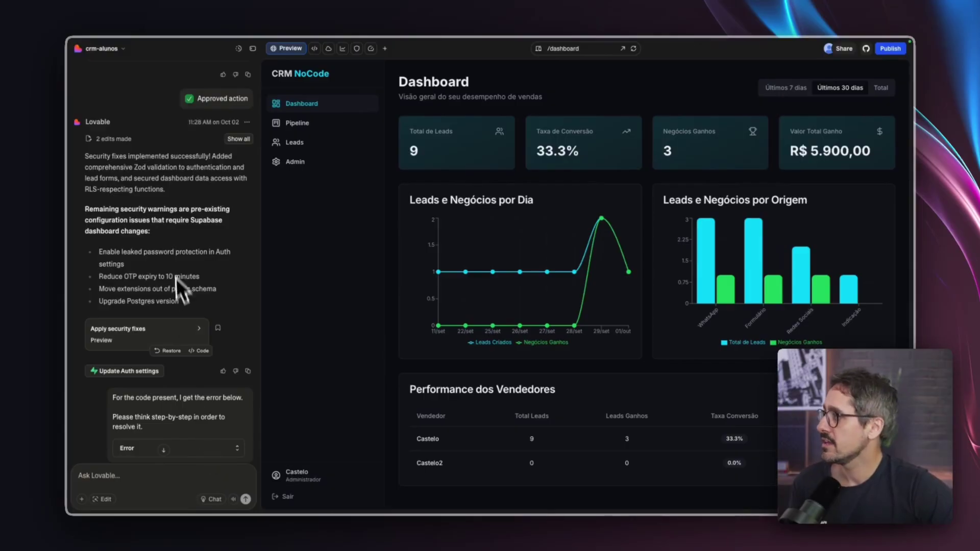
Open the crm-alunos project settings and review the options from visibility and Lovable badge down to unpublishing and deleting the project.
left_click(125, 51)
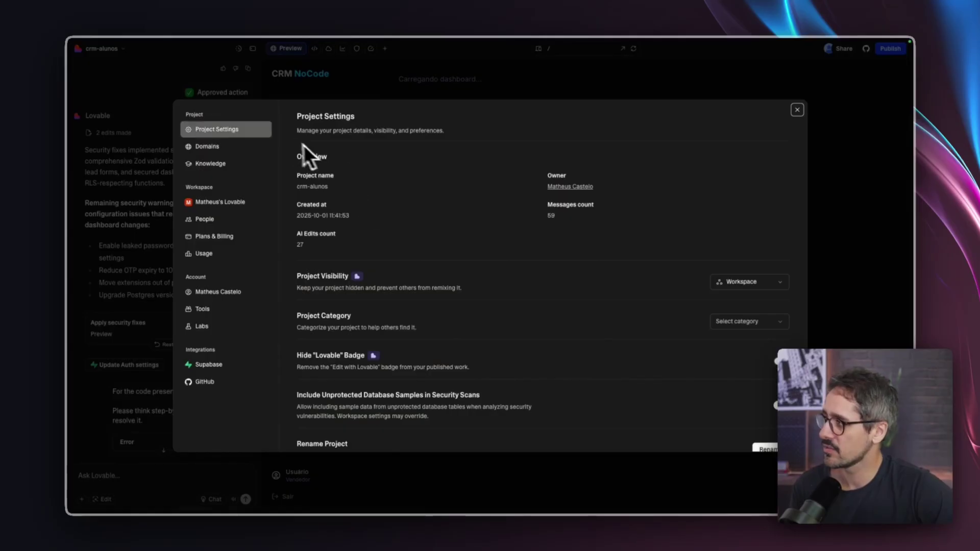
scroll(400, 181, "down", 2)
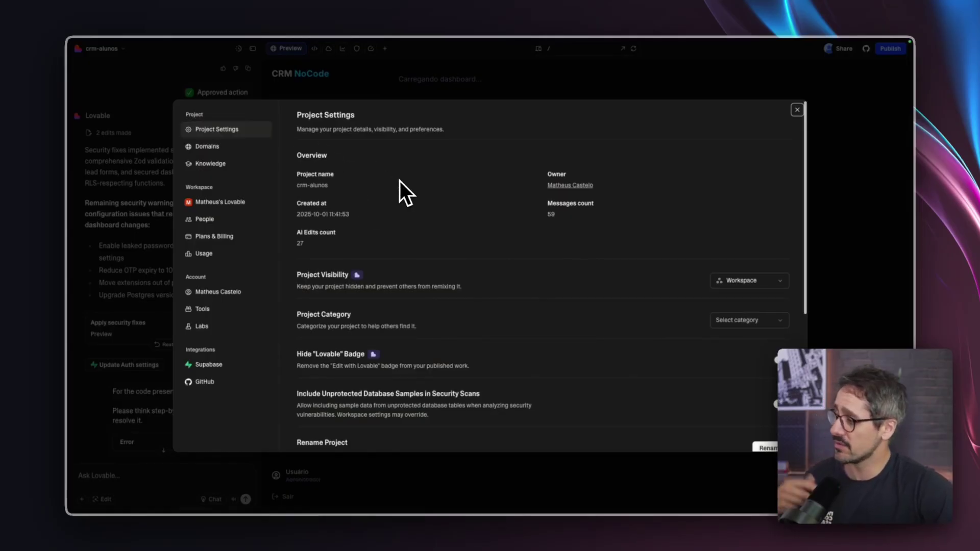
scroll(400, 181, "down", 1)
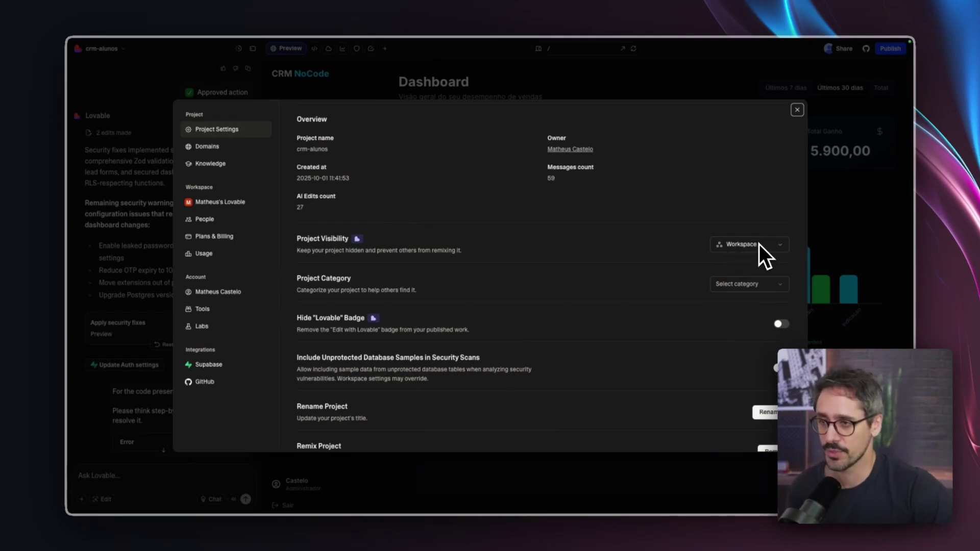
scroll(475, 228, "down", 2)
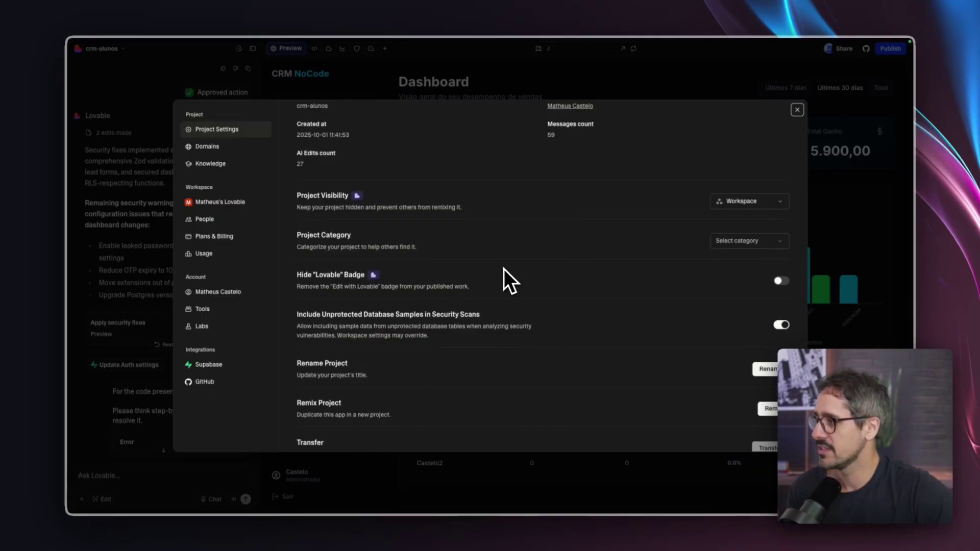
scroll(503, 271, "down", 1)
scroll(504, 269, "down", 1)
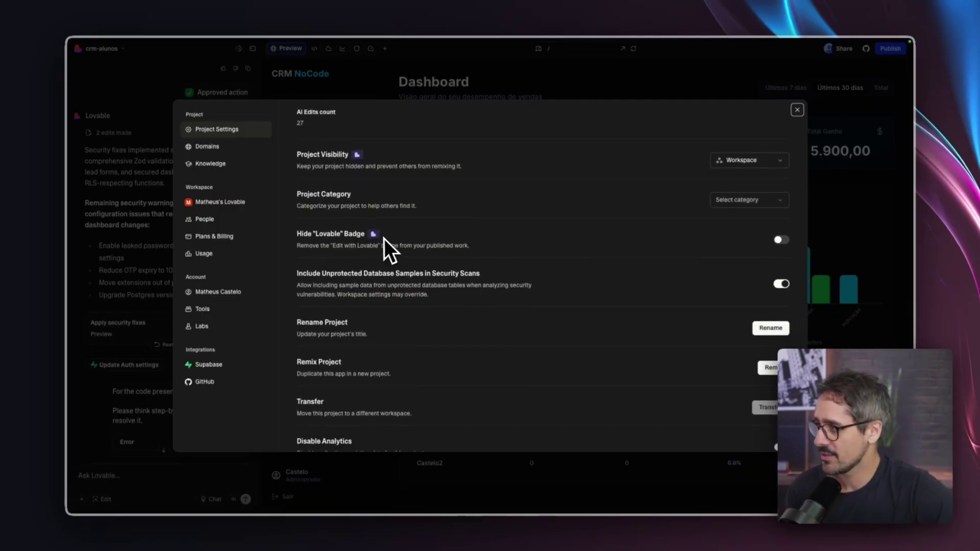
left_click_drag(348, 236, 364, 236)
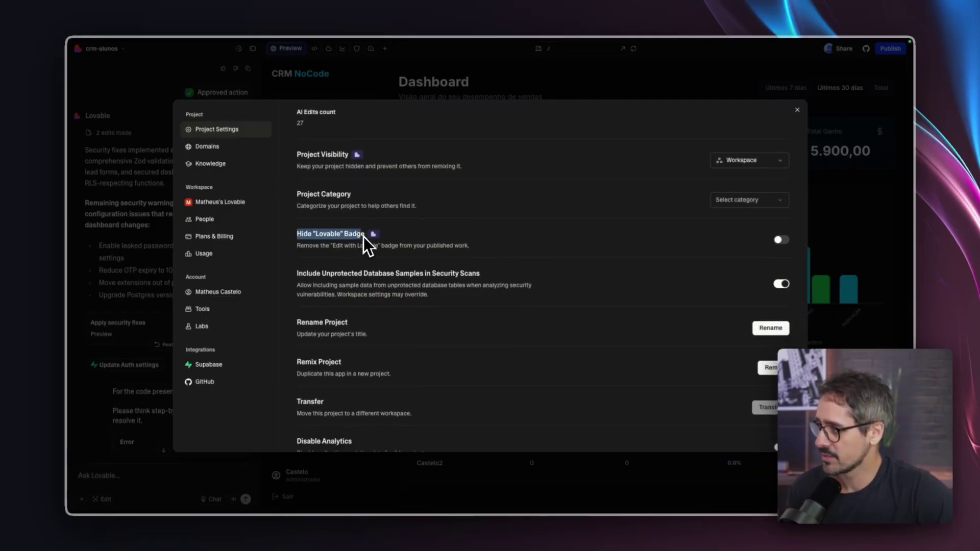
left_click(483, 244)
scroll(482, 235, "down", 3)
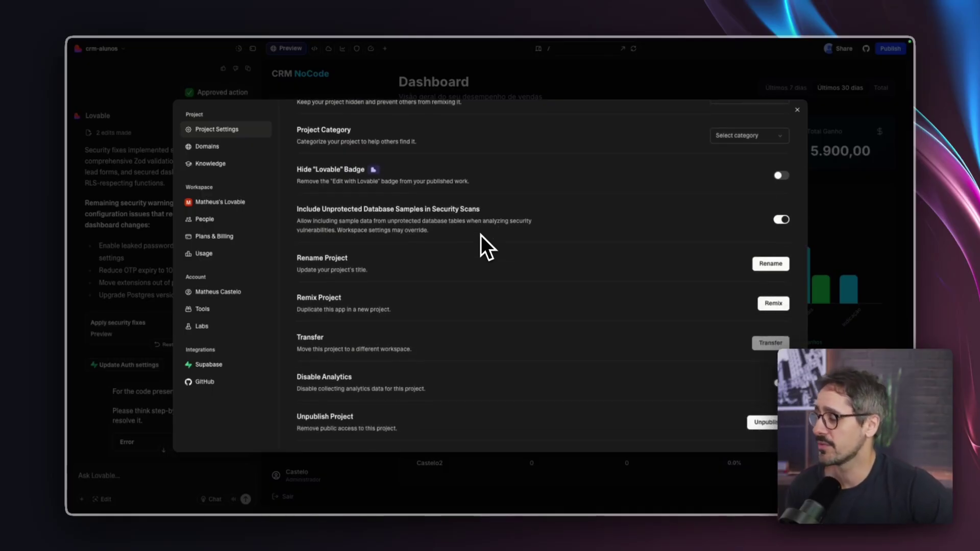
scroll(440, 178, "down", 2)
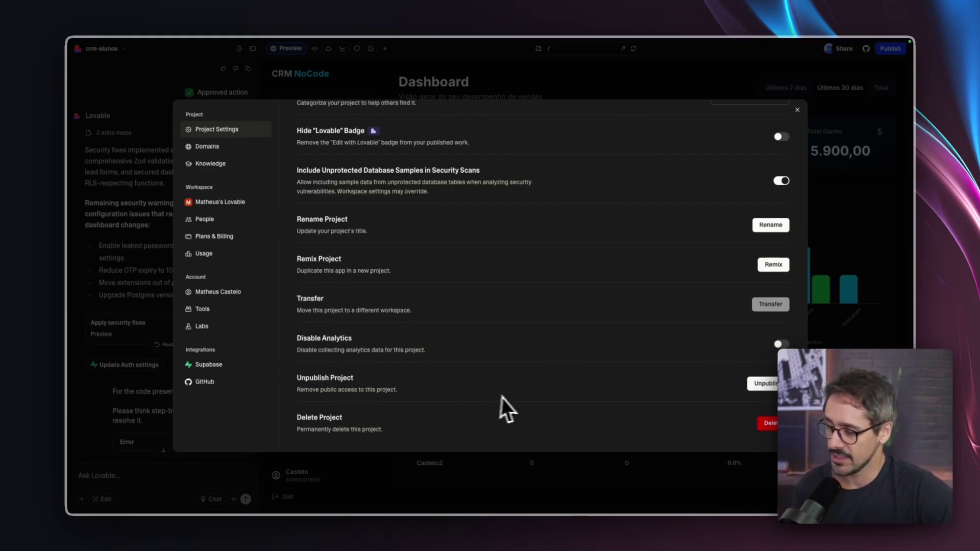
Review the project's custom domain options and the Knowledge section for project-specific instructions and guidelines.
scroll(298, 287, "up", 5)
left_click(220, 145)
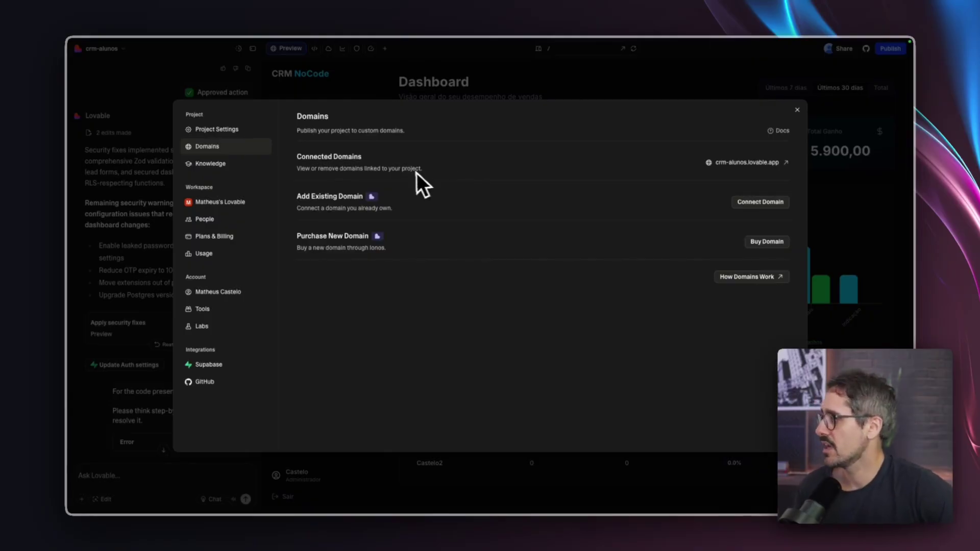
left_click(252, 160)
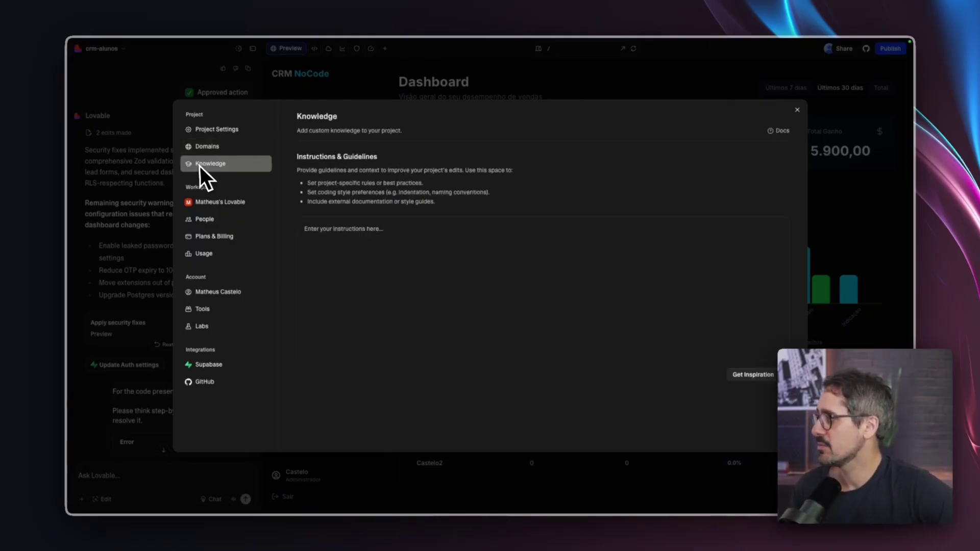
left_click(409, 244)
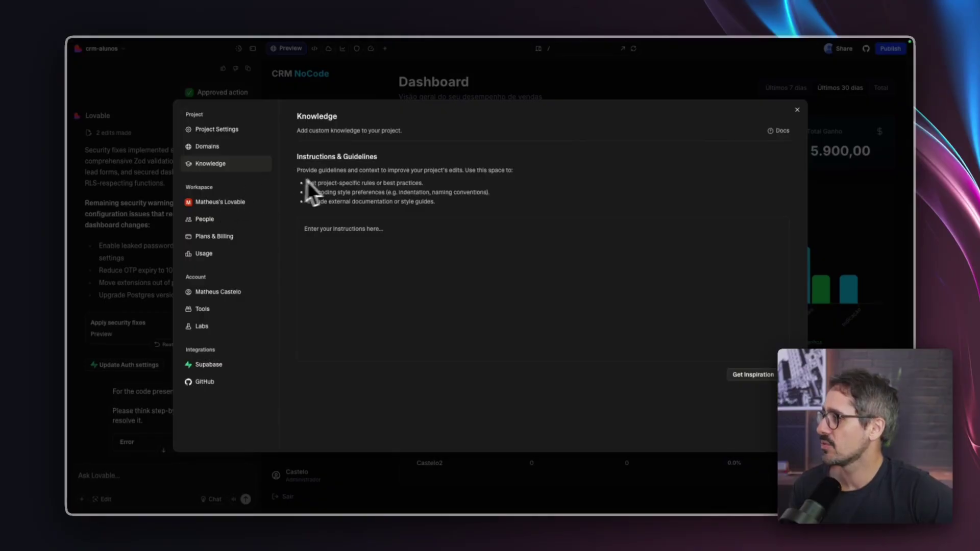
Review the workspace's general settings and members, and compare the billing plans, including the Pro plan's monthly credit options.
left_click(247, 201)
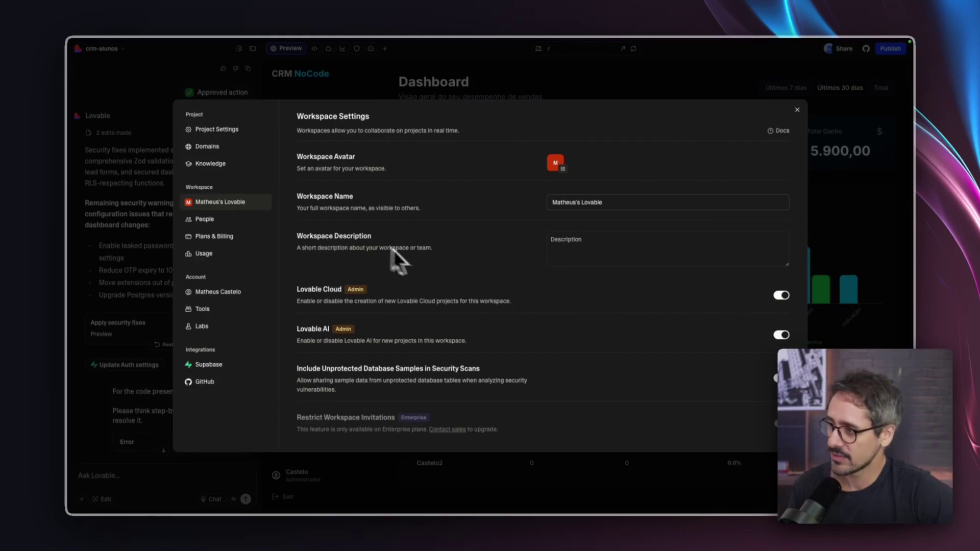
left_click(257, 225)
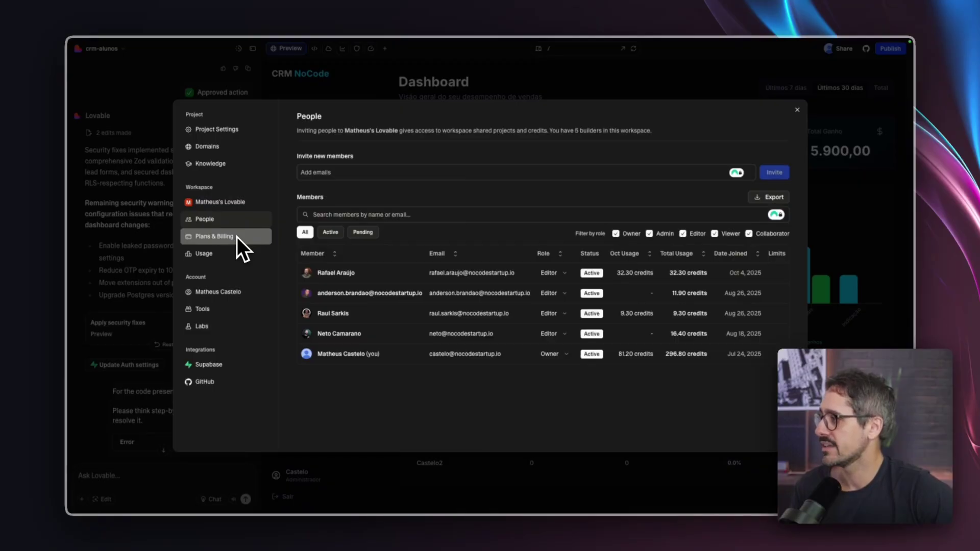
left_click(238, 236)
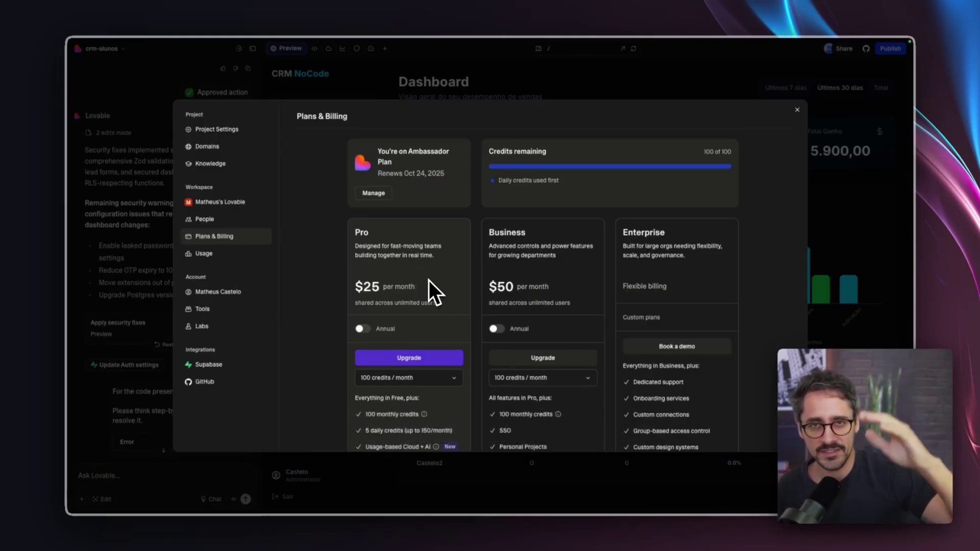
left_click(398, 379)
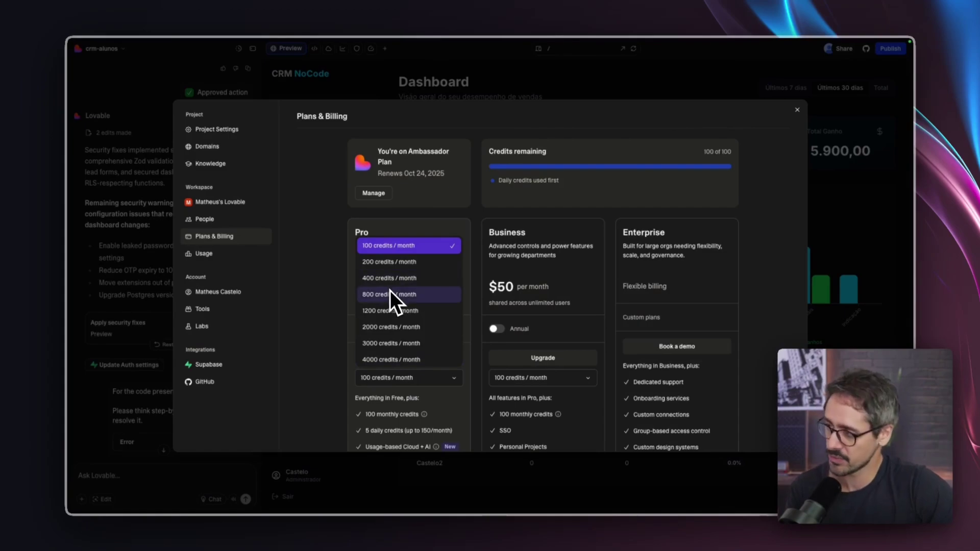
left_click(337, 331)
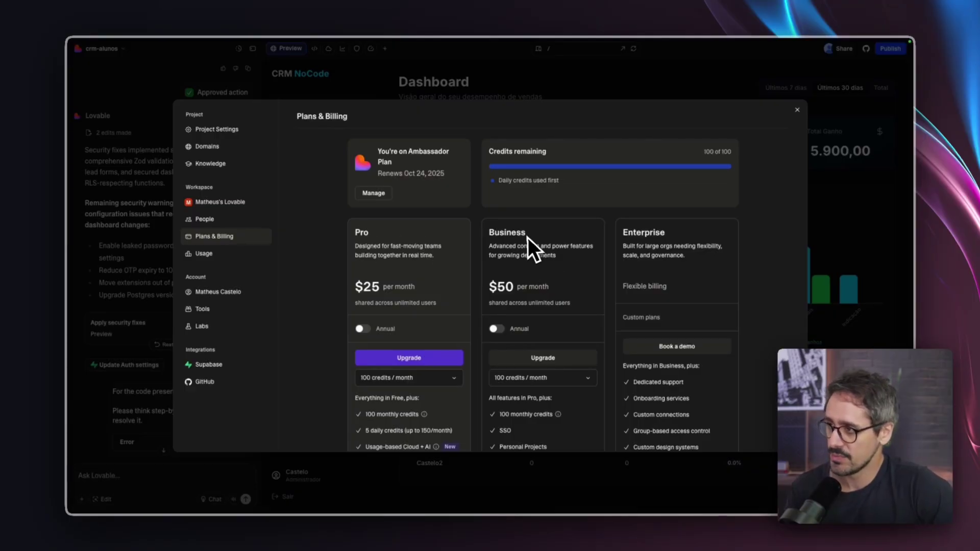
scroll(456, 291, "down", 3)
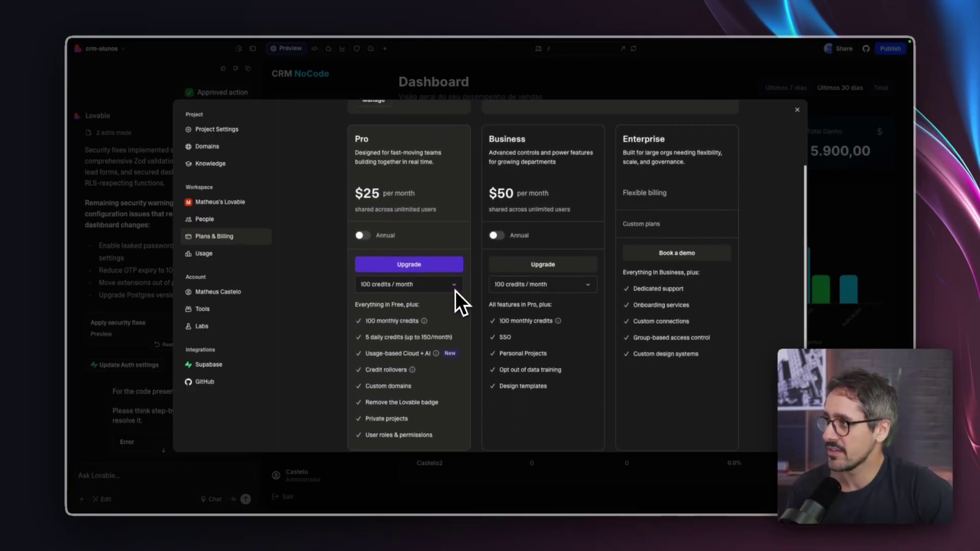
scroll(456, 291, "down", 1)
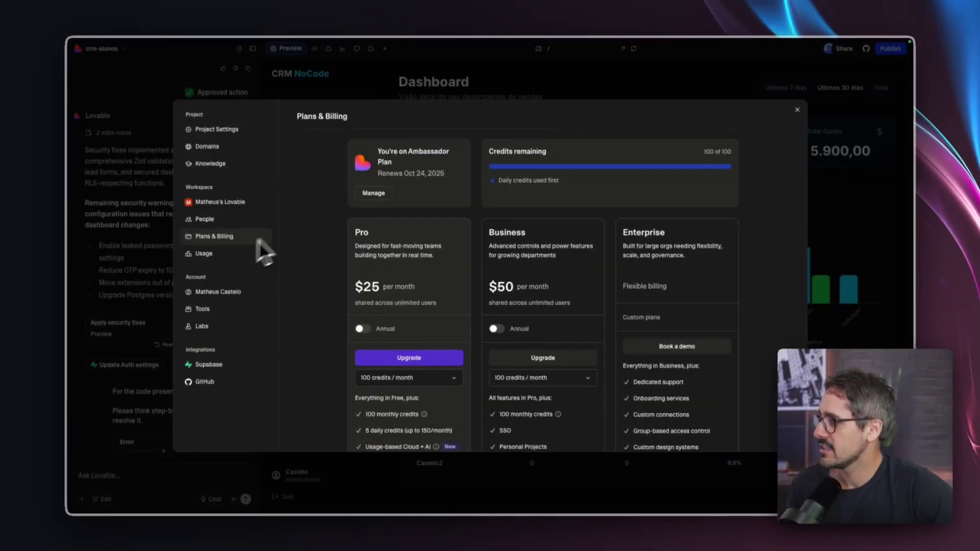
Examine the workspace's Cloud and AI usage balances, checking Plans & Billing once for comparison.
left_click(255, 253)
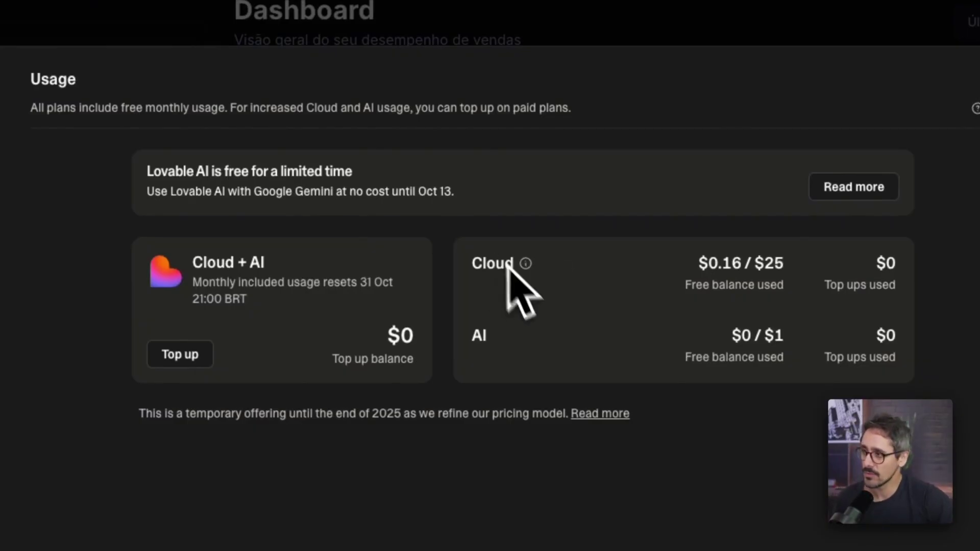
mouse_move(522, 267)
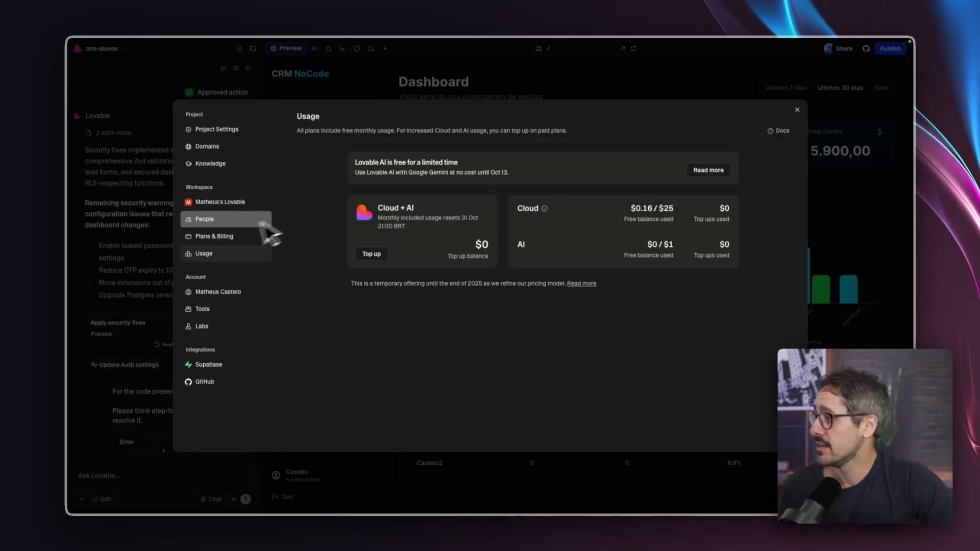
left_click(234, 236)
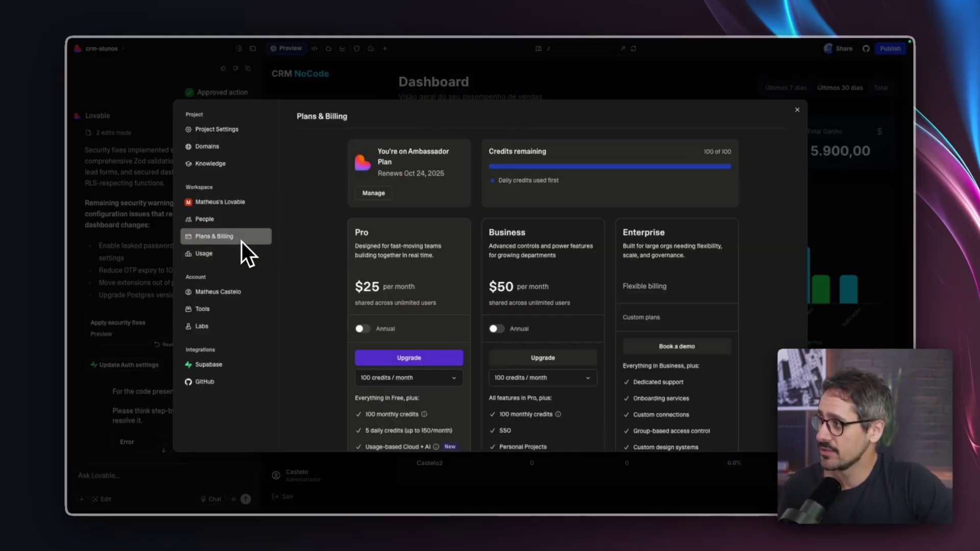
left_click(232, 256)
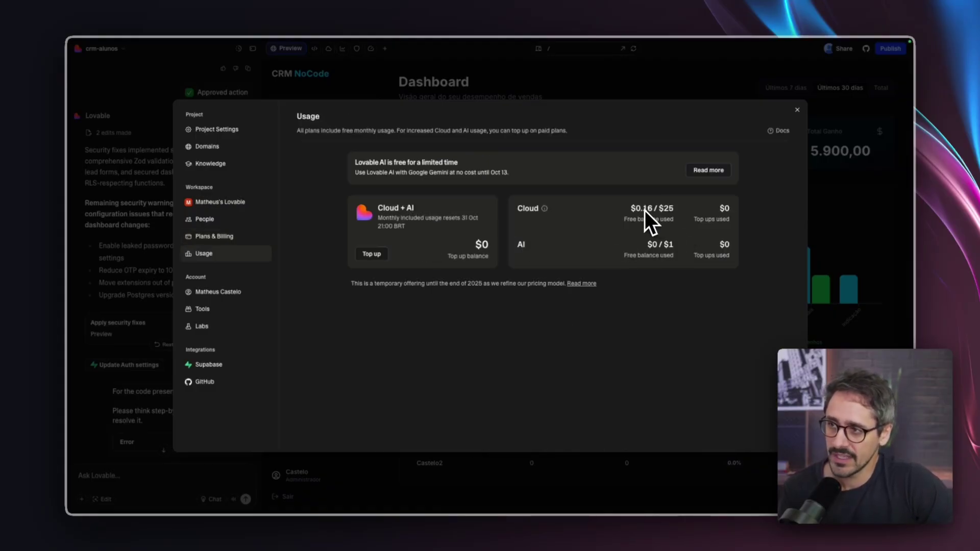
left_click(654, 211)
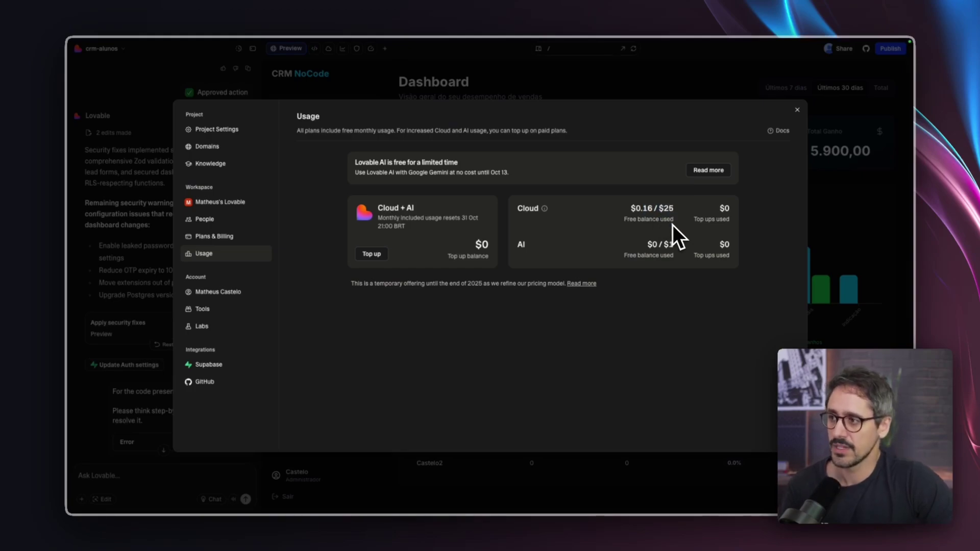
left_click(518, 244)
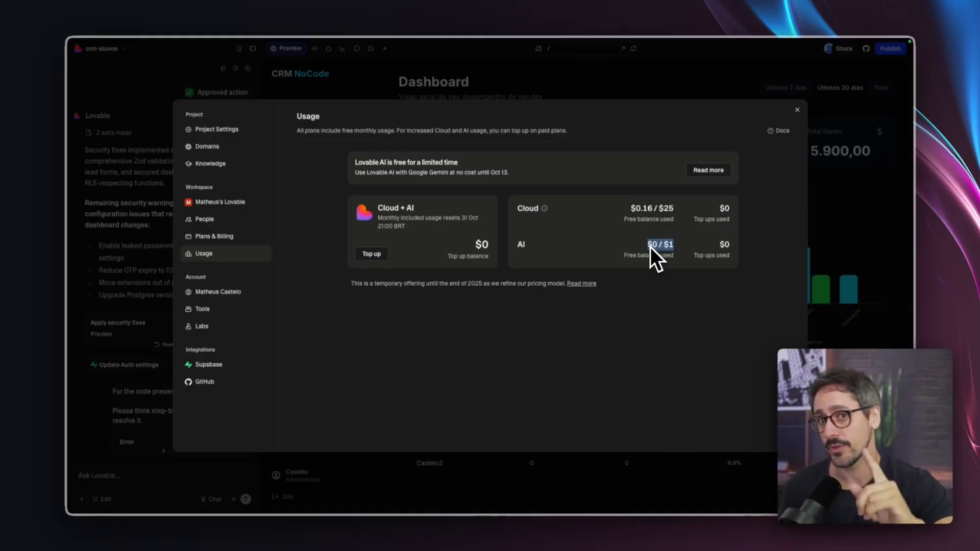
Review the account settings, the Cloud and AI tool permissions, and the experimental GitHub Branch Switching feature.
left_click(245, 291)
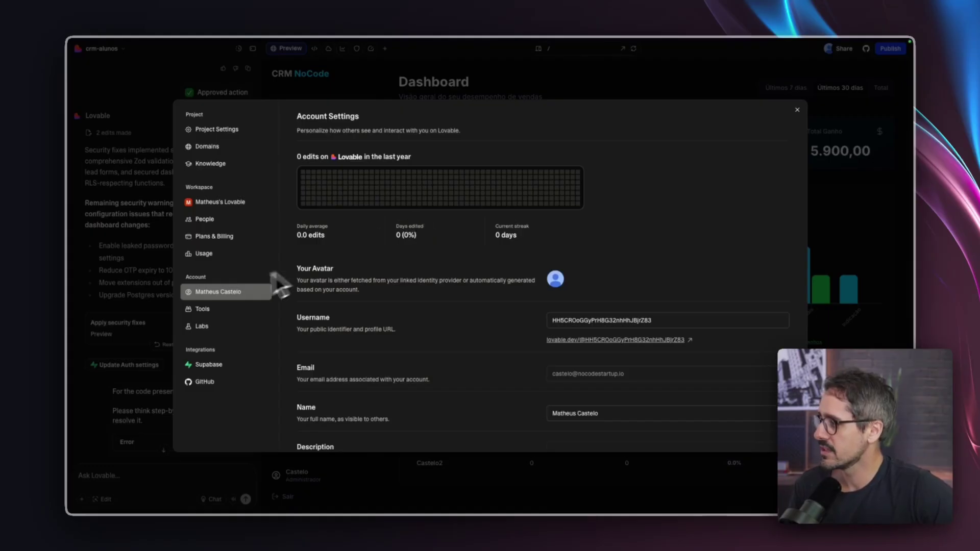
left_click(219, 309)
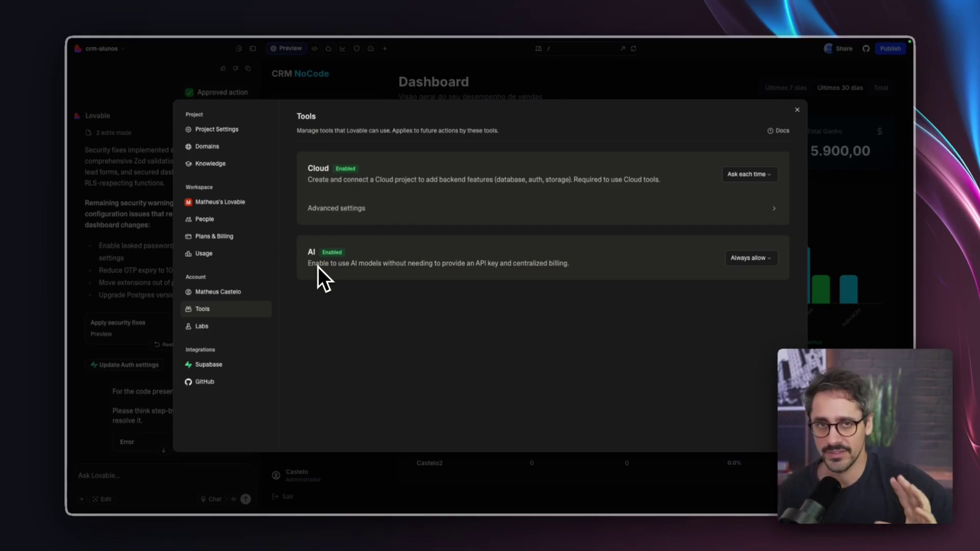
left_click(223, 329)
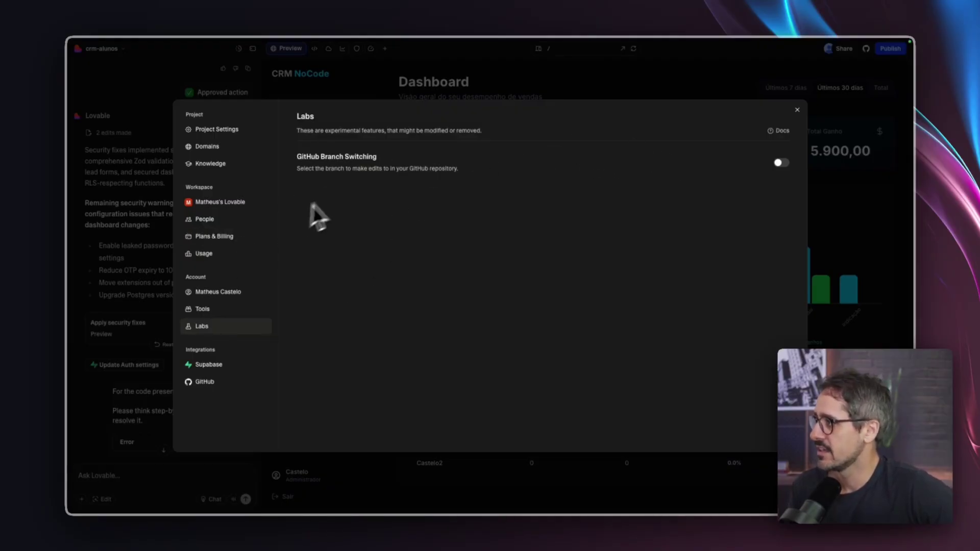
triple_click(302, 158)
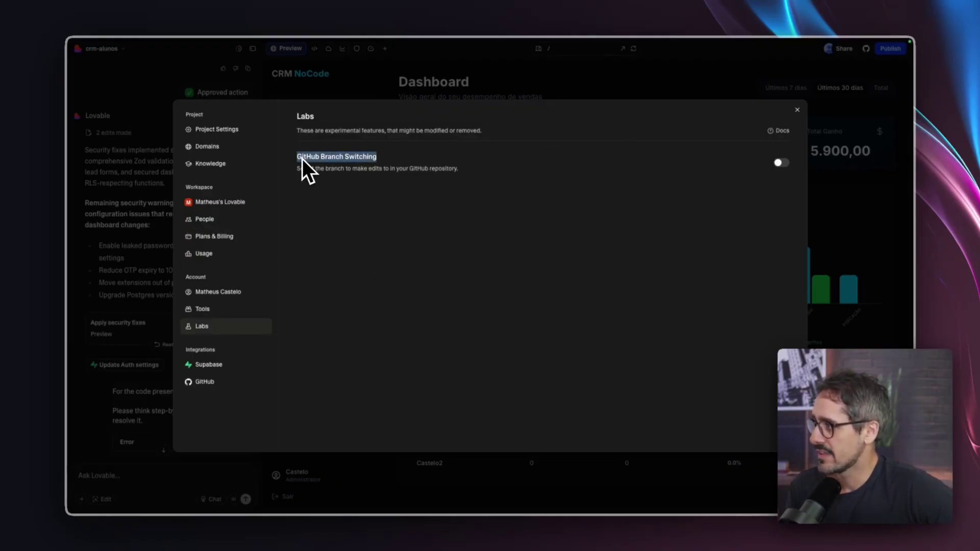
Check the Supabase and GitHub integration settings, and close the project settings.
left_click(221, 365)
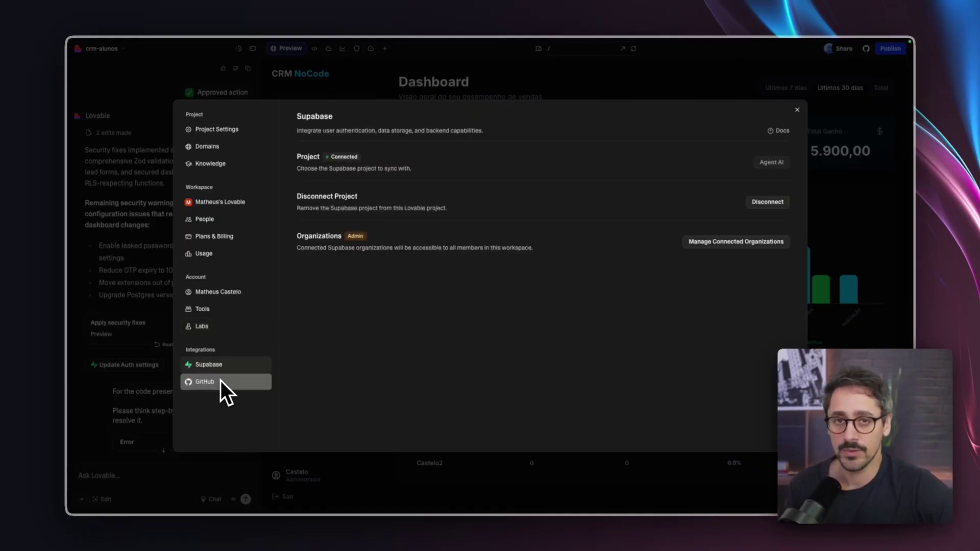
left_click(220, 380)
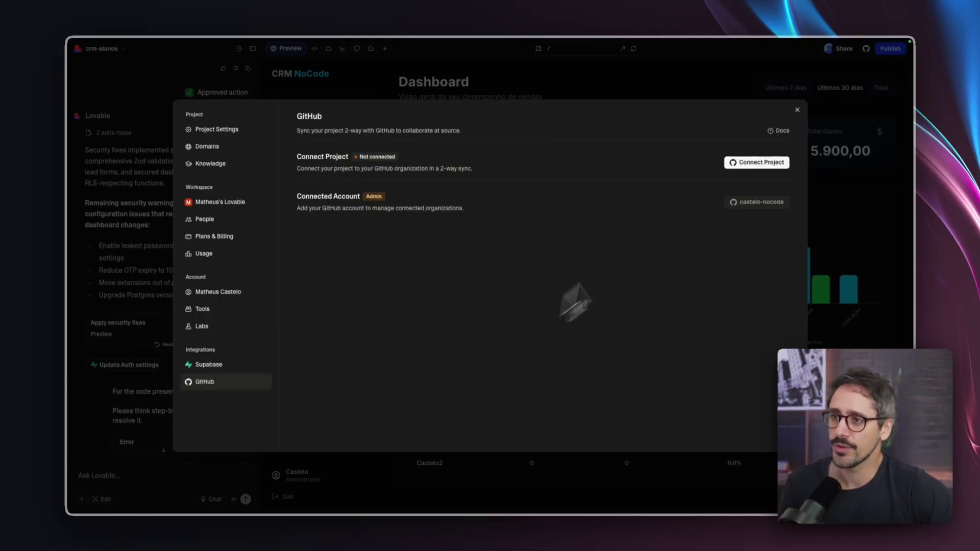
left_click(798, 110)
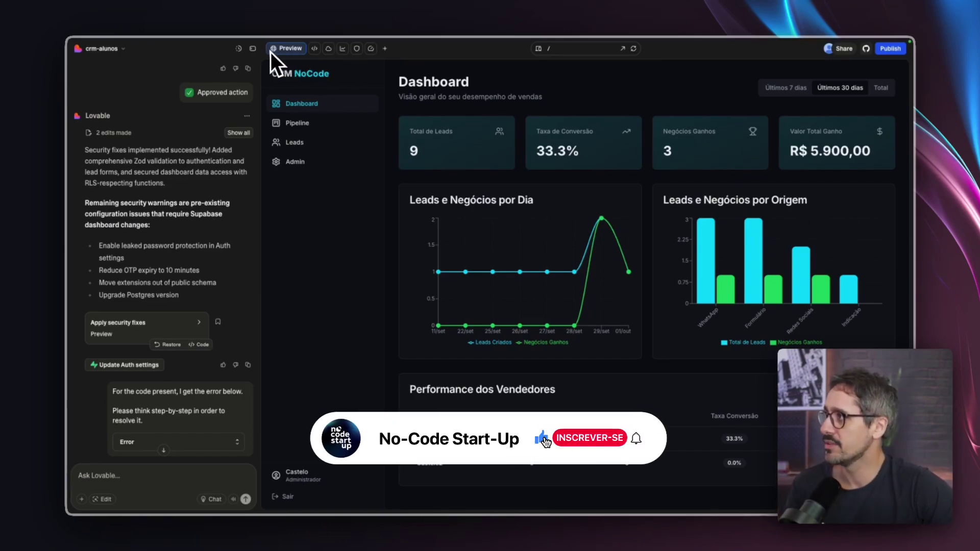
Look through the project's code files, from the public and src folders down to the root configuration files.
left_click(314, 49)
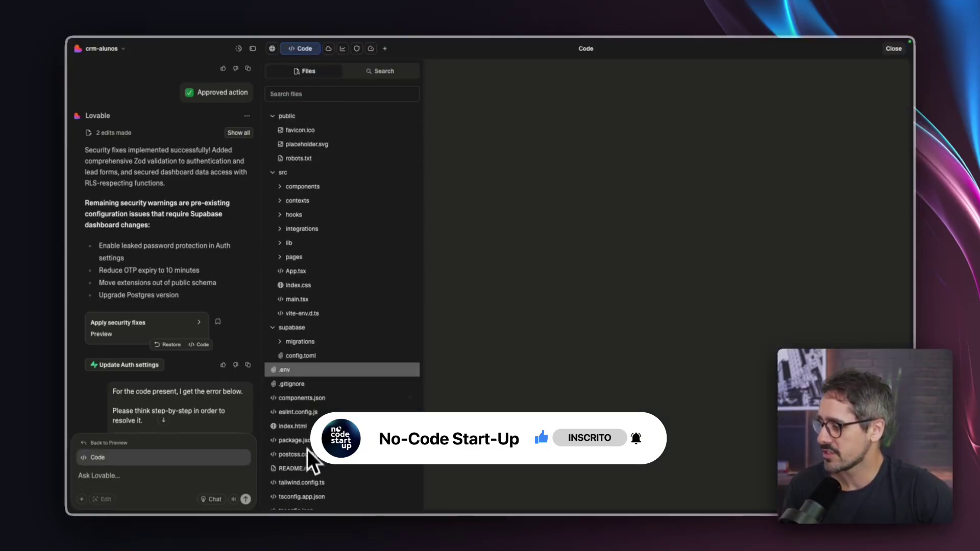
scroll(313, 240, "down", 3)
scroll(312, 240, "up", 3)
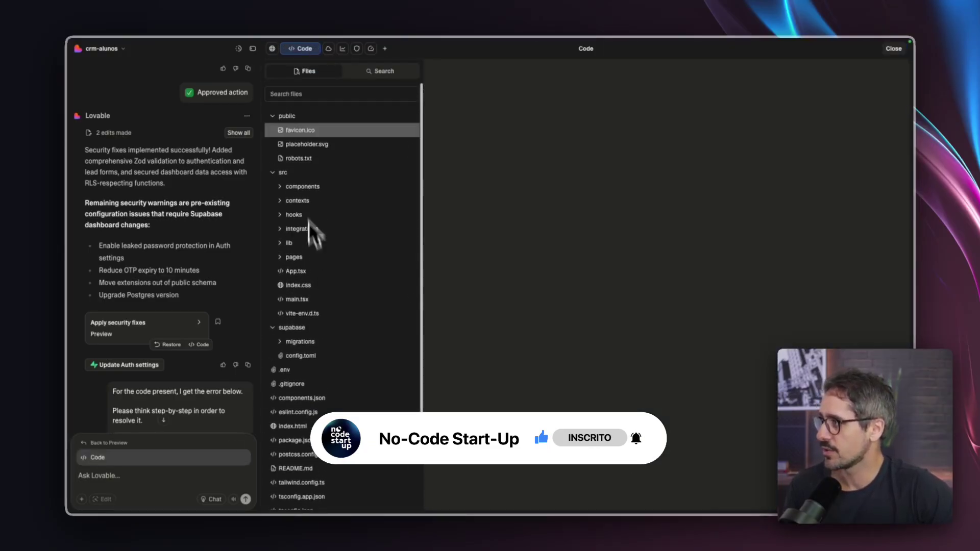
Review the project's Cloud, Analytics, Security and Speed views.
left_click(330, 51)
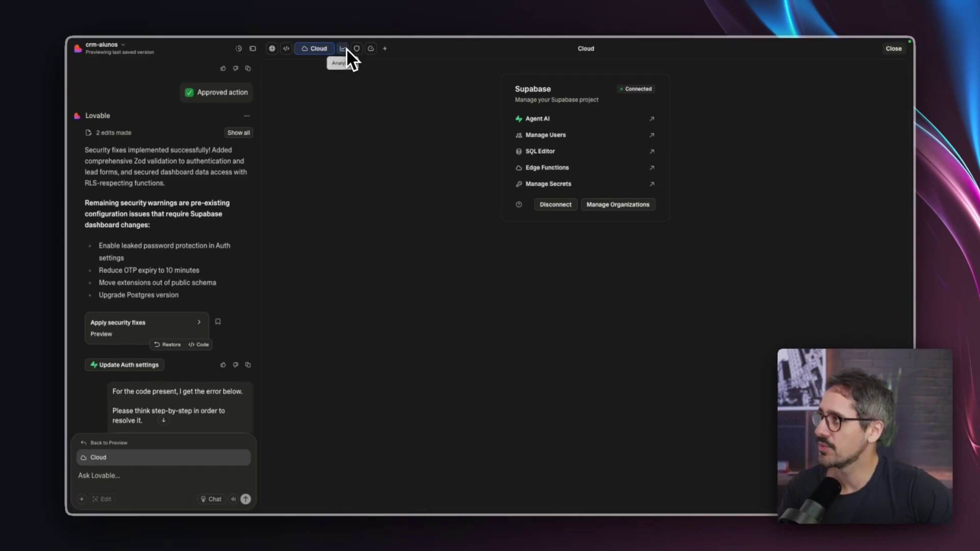
left_click(344, 48)
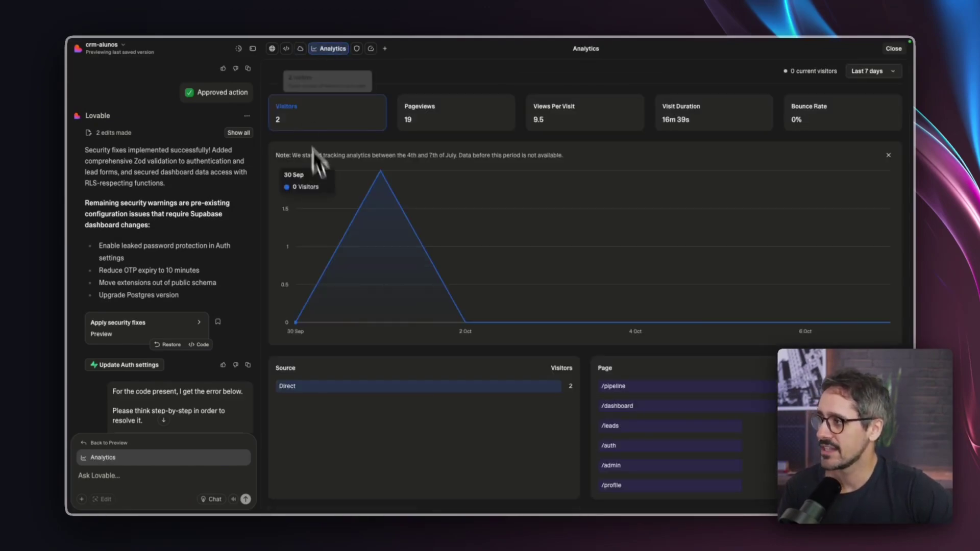
left_click(356, 49)
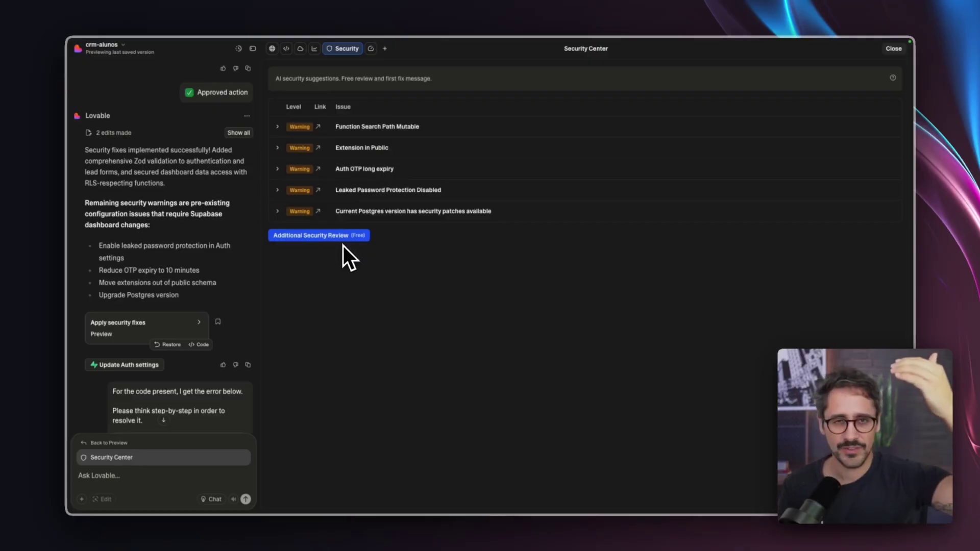
left_click(372, 50)
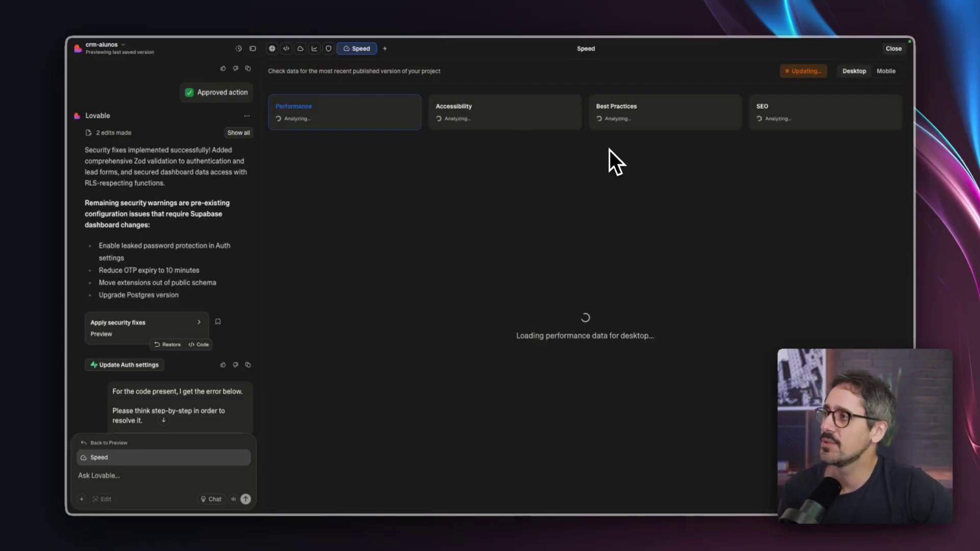
Return to the app preview, inspect the dashboard at a smaller device size, and restore the desktop size.
left_click(273, 52)
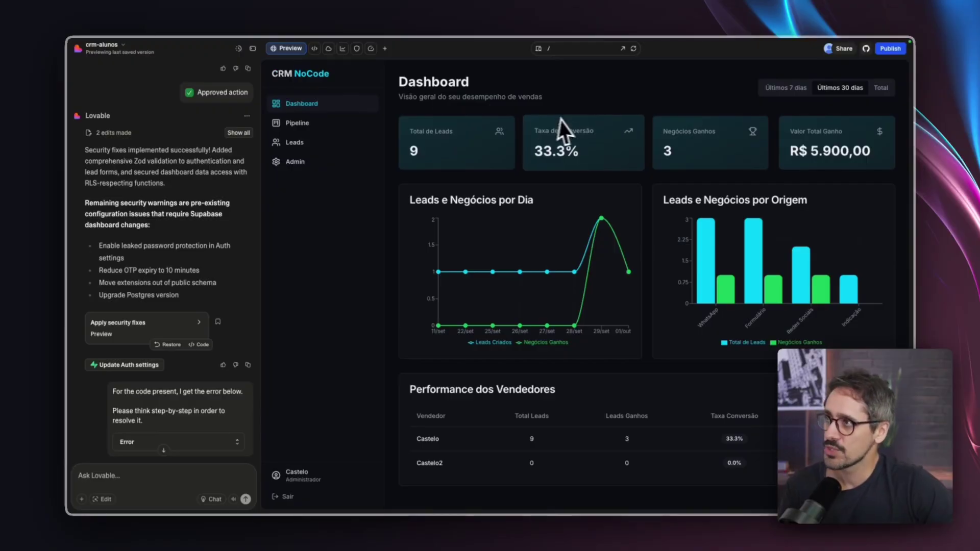
left_click(539, 50)
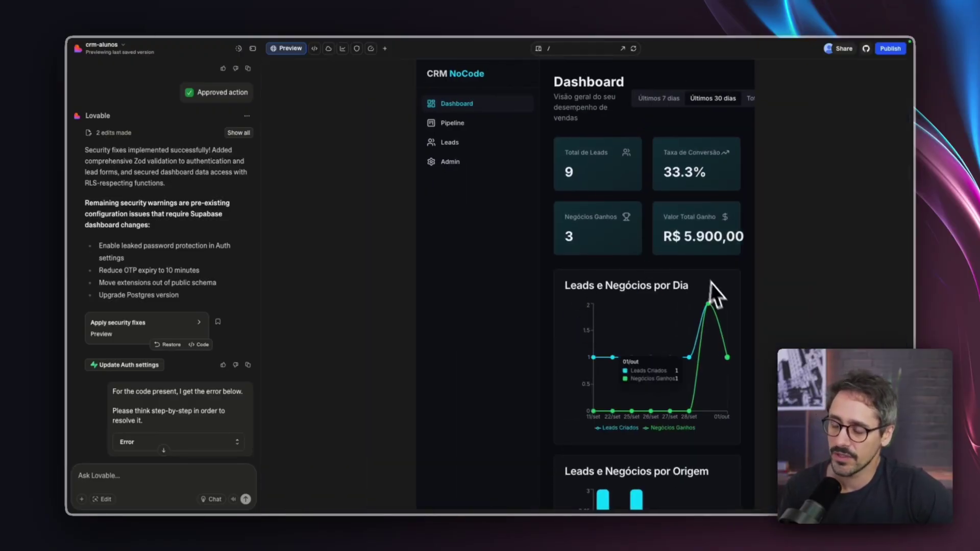
scroll(723, 317, "down", 5)
scroll(723, 317, "up", 5)
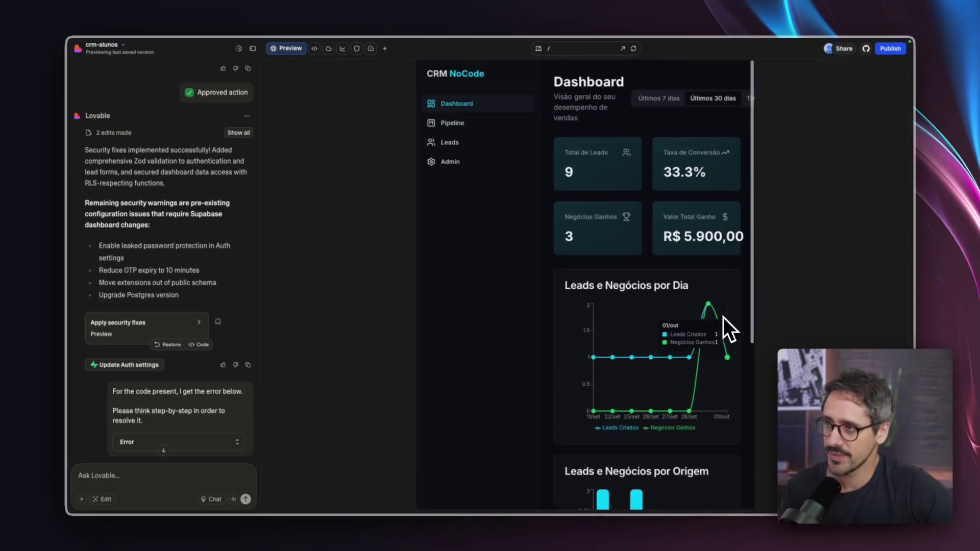
left_click(543, 55)
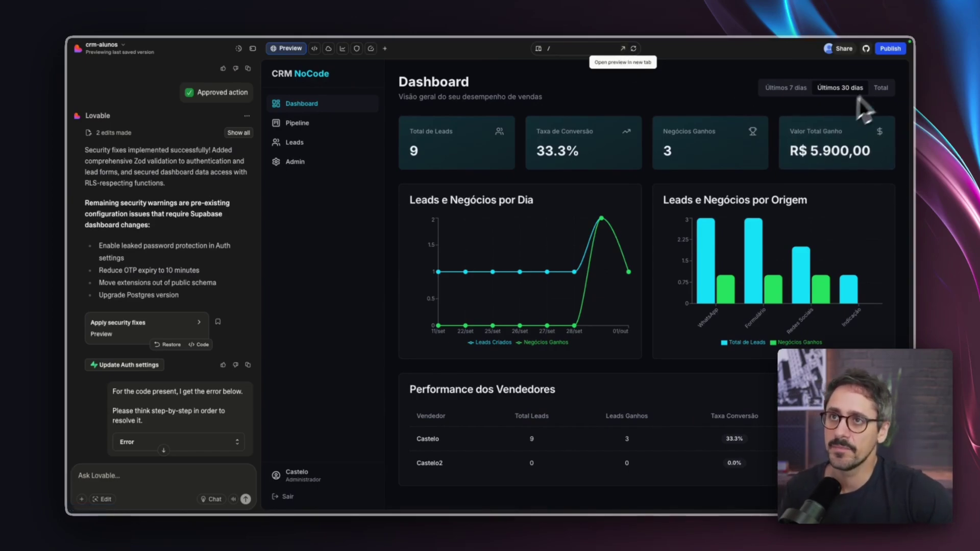
Check the project's publishing options, such as website address and security scan, and close them without updating the site.
left_click(890, 53)
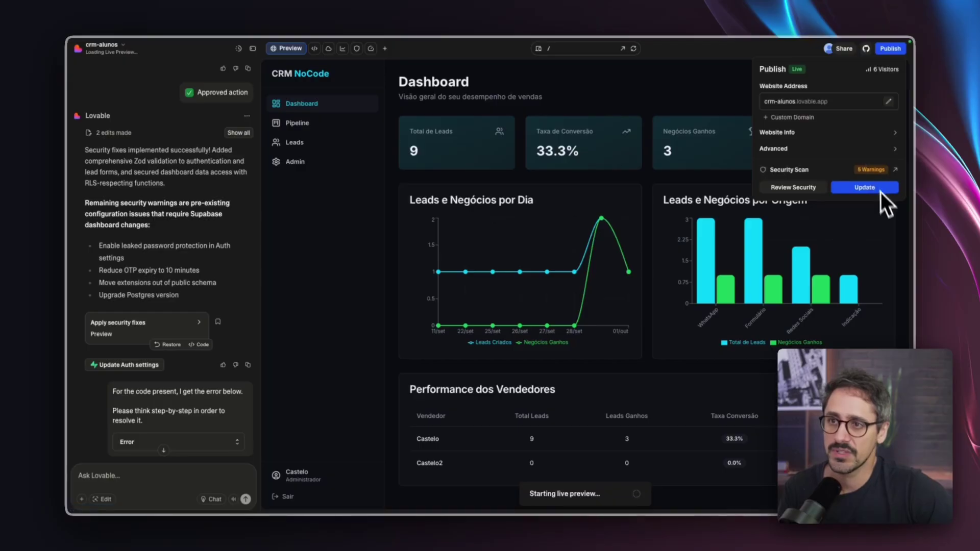
key("Escape")
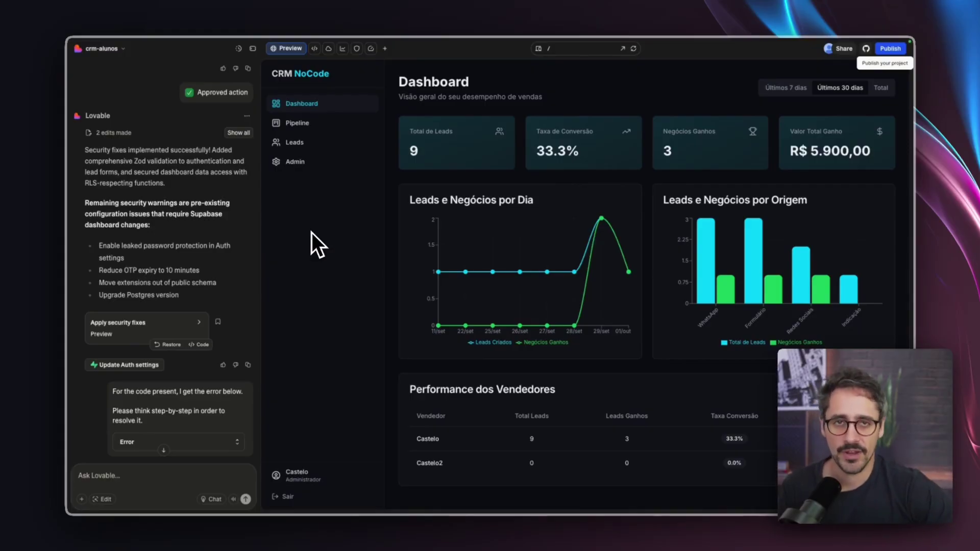
mouse_move(435, 261)
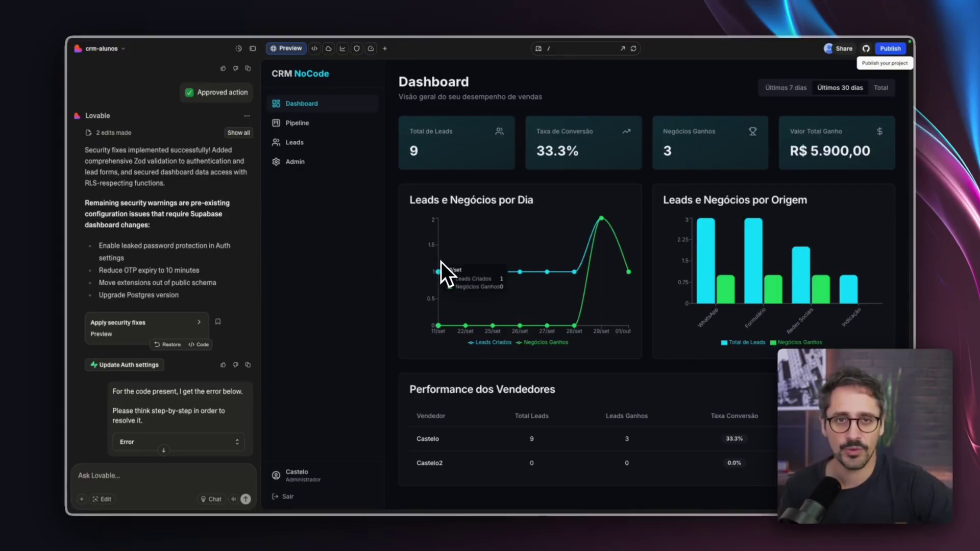